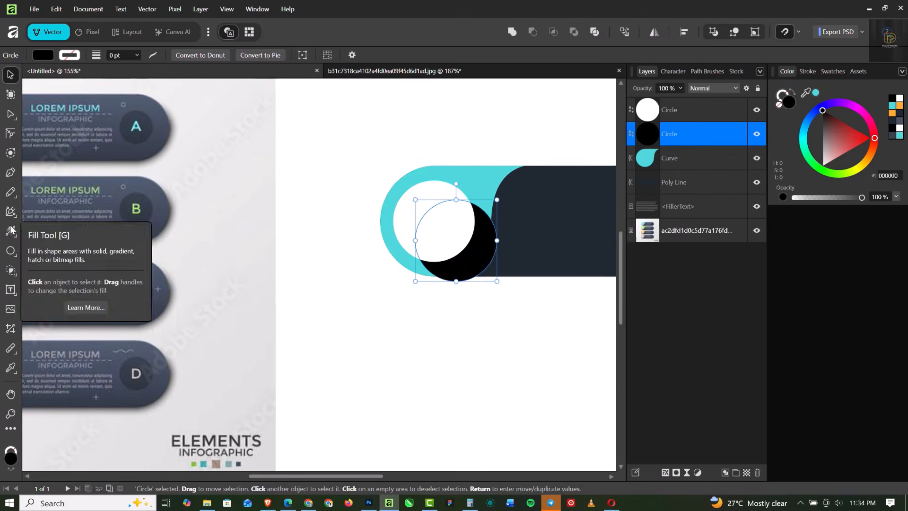
Apply a live blur filter to the black circle beneath the white circle.
click(687, 473)
click(600, 387)
scroll(395, 229, down, 4)
Apply a linear white-to-turquoise gradient fill to the white circle at the banner's rounded left end.
click(424, 229)
click(11, 231)
mouse_move(402, 234)
mouse_down()
mouse_move(442, 273)
mouse_move(566, 243)
mouse_up()
Fill the small circle near the banner's right end with black.
click(10, 75)
click(893, 98)
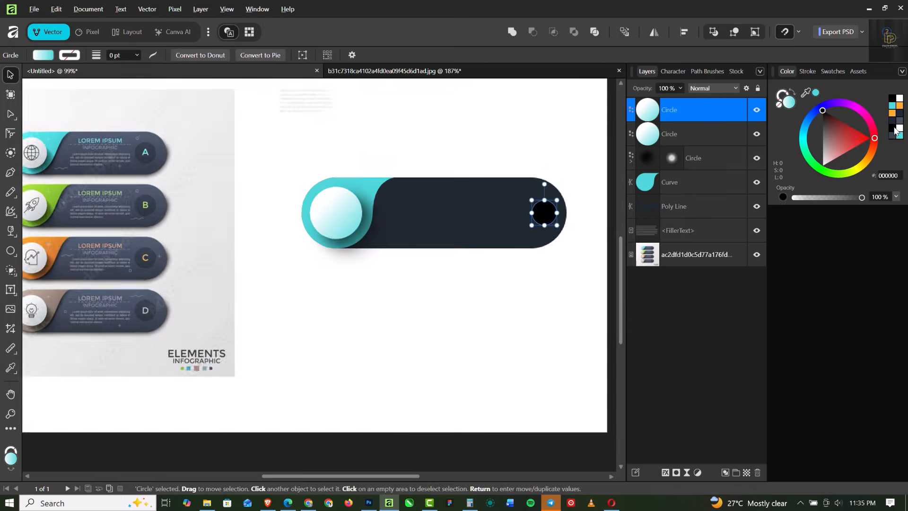
Add a layer effect to the dark rounded banner shape and increase two of the effect's settings.
click(426, 237)
click(666, 473)
click(577, 271)
drag(731, 197, 766, 197)
drag(731, 183, 746, 183)
click(877, 408)
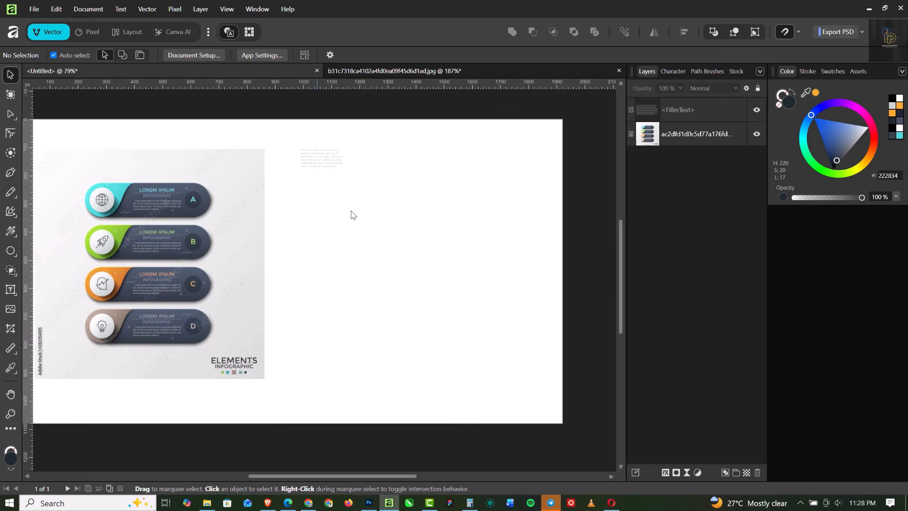
Hide the rulers around the canvas.
scroll(431, 208, down, 3)
scroll(363, 204, up, 4)
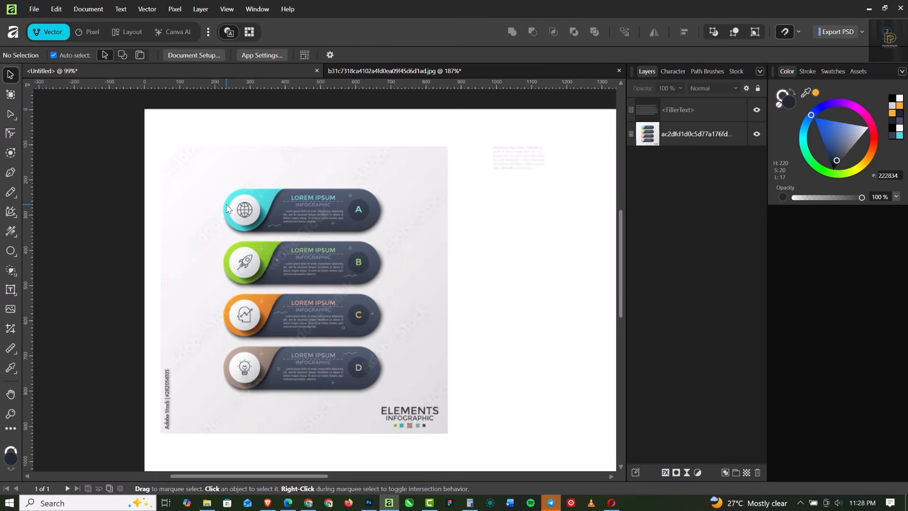
key(ctrl+r)
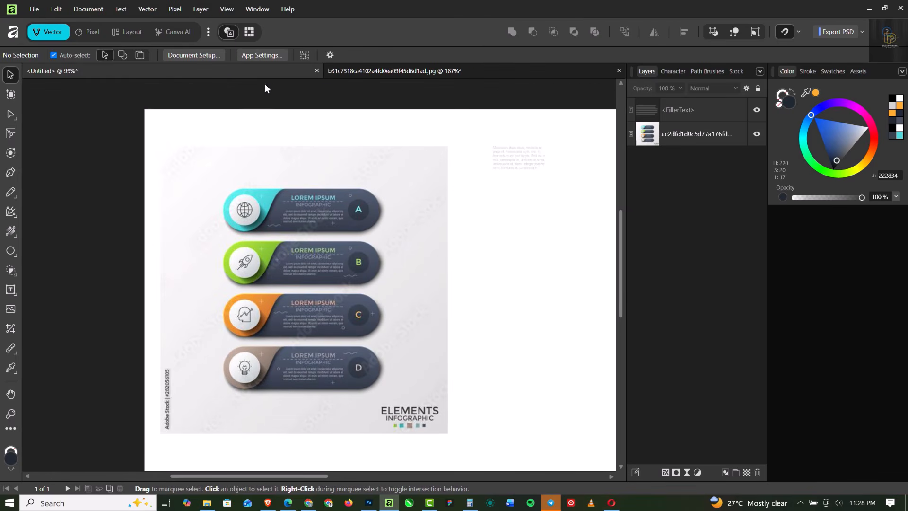
Draw a wide dark rectangle on the empty page area beside the reference infographic.
scroll(307, 222, down, 1)
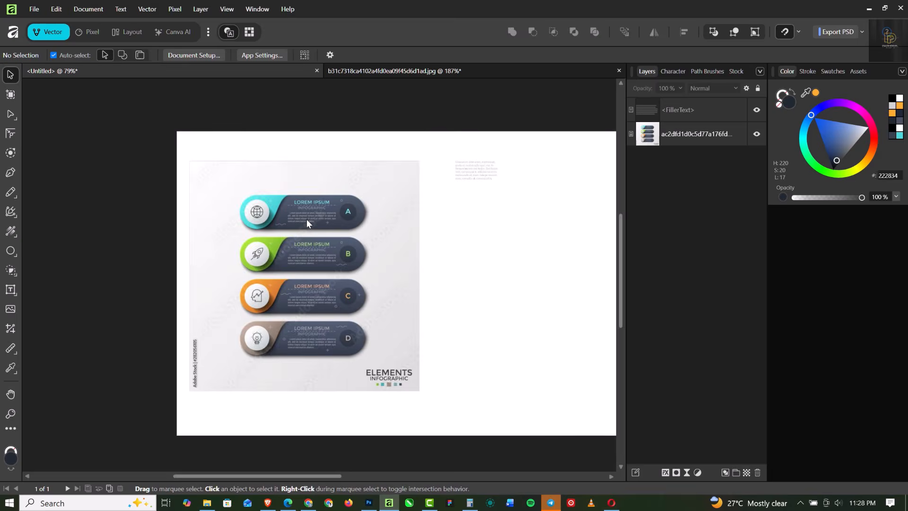
scroll(307, 213, up, 5)
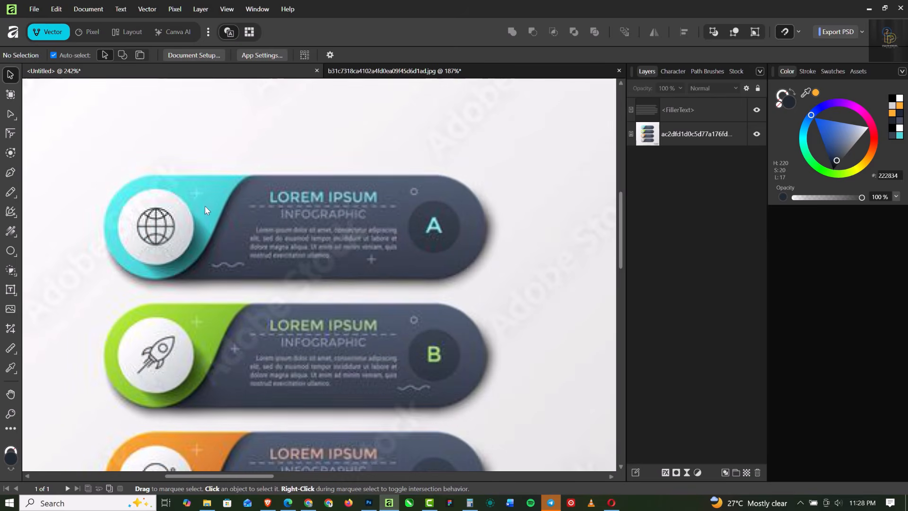
scroll(171, 219, down, 5)
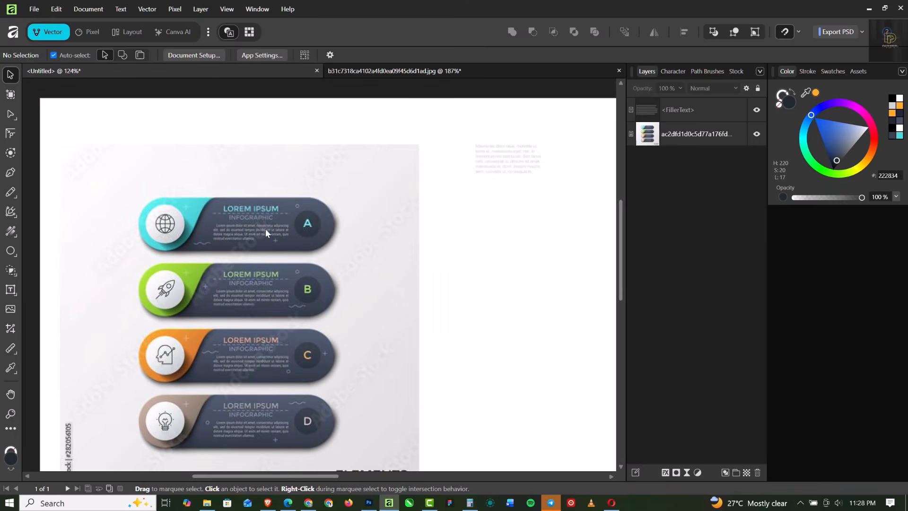
scroll(432, 217, down, 3)
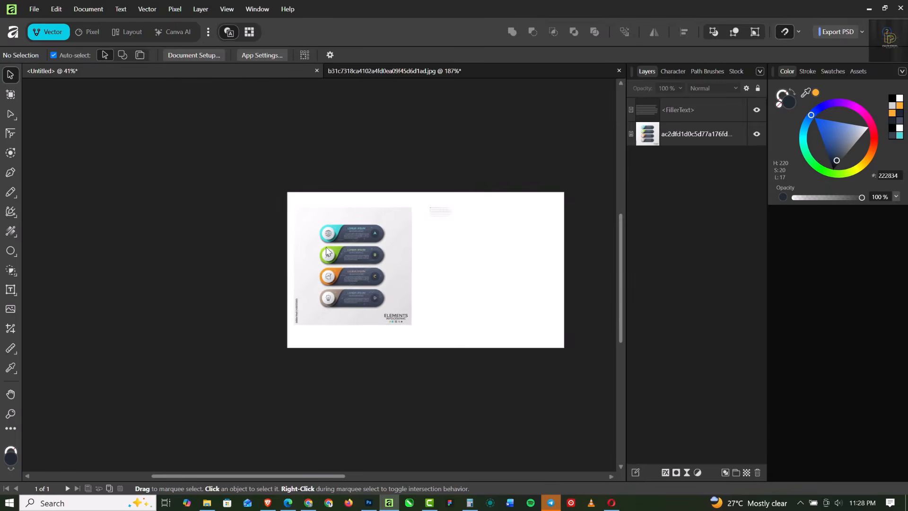
scroll(507, 250, up, 2)
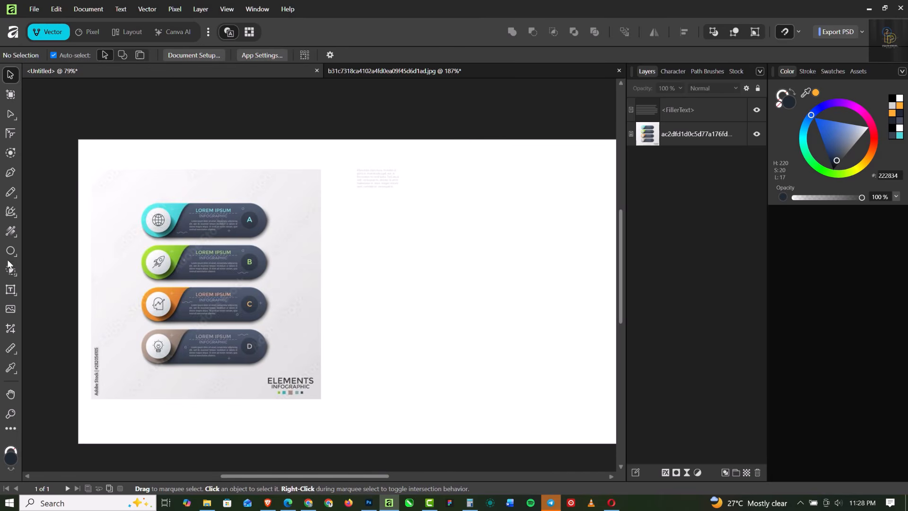
right_click(13, 252)
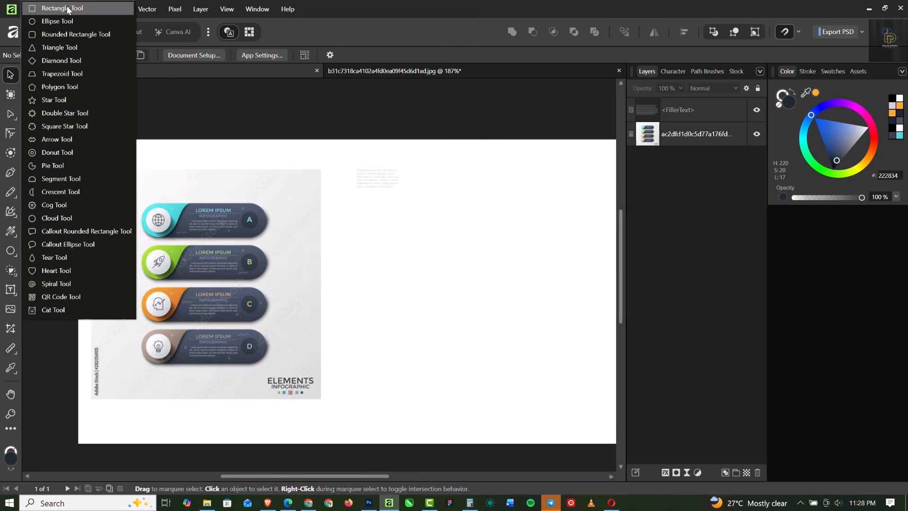
click(48, 7)
drag(357, 262, 569, 321)
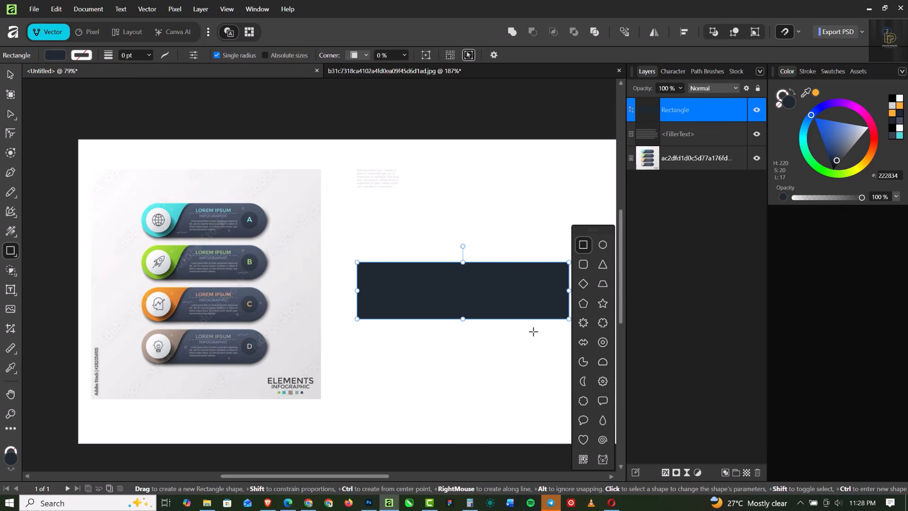
Round all four corners of the dark rectangle into a pill shape with a 109 px radius and convert it to curves.
click(9, 135)
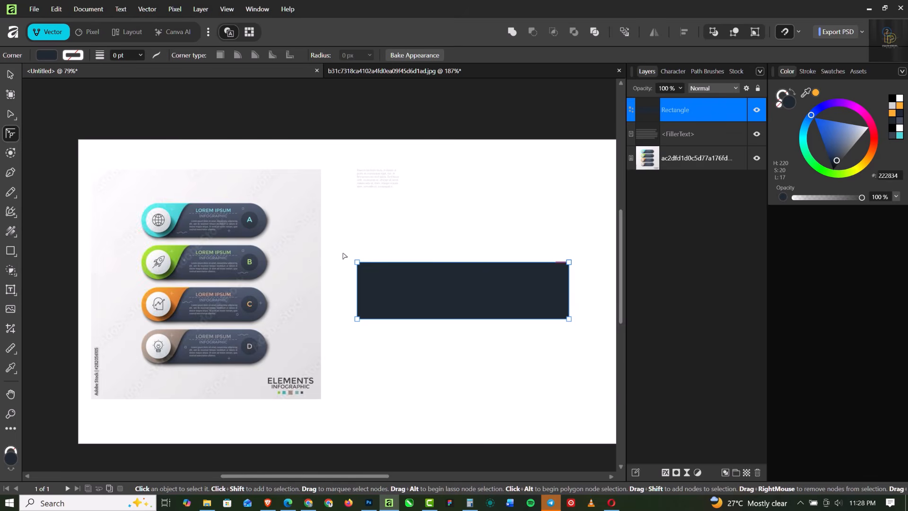
drag(344, 255, 518, 312)
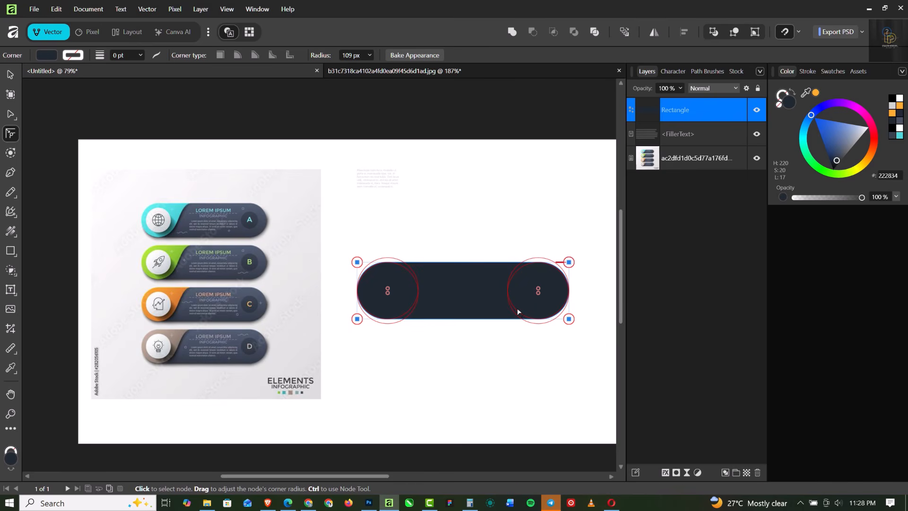
key(ctrl+Return)
click(11, 75)
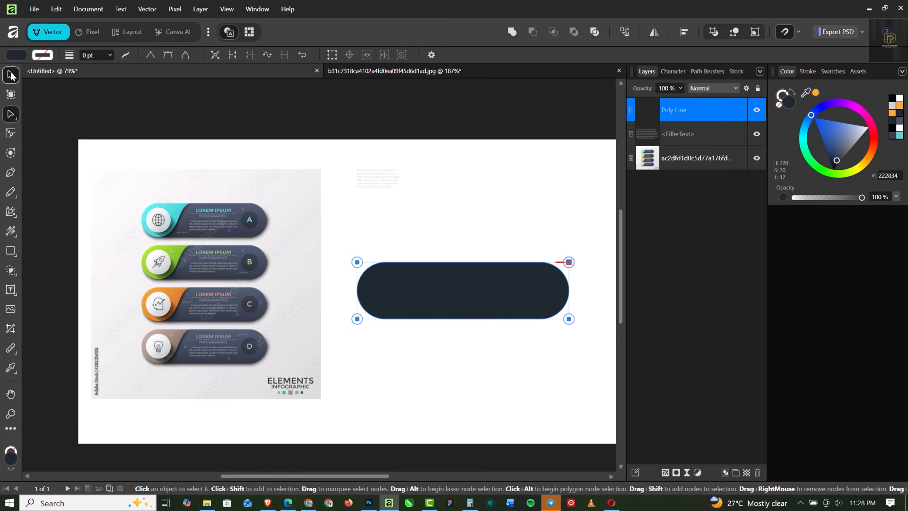
Move the dark pill shape slightly upward and further from the reference image.
click(515, 249)
click(479, 316)
drag(479, 316, 472, 277)
scroll(466, 263, up, 3)
scroll(466, 263, down, 3)
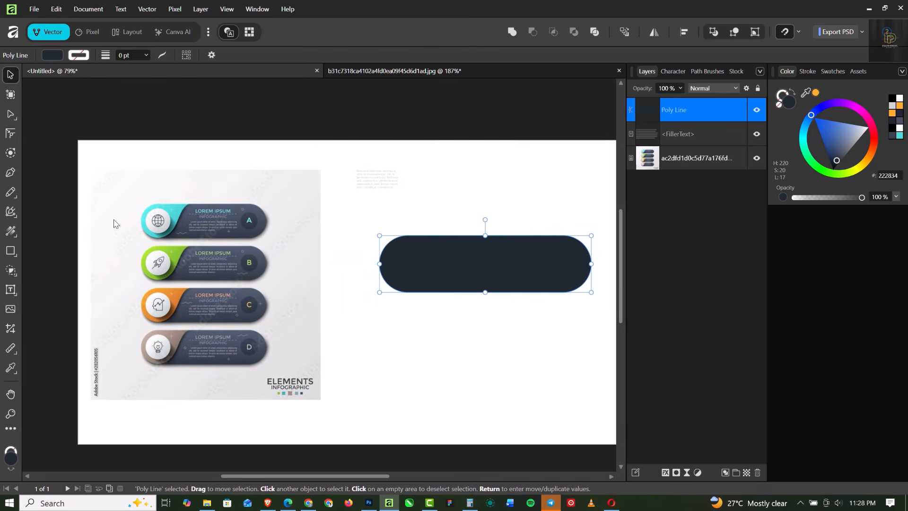
Draw a dark circle overlapping the upper edge of the pill near its rounded left end.
scroll(138, 213, up, 5)
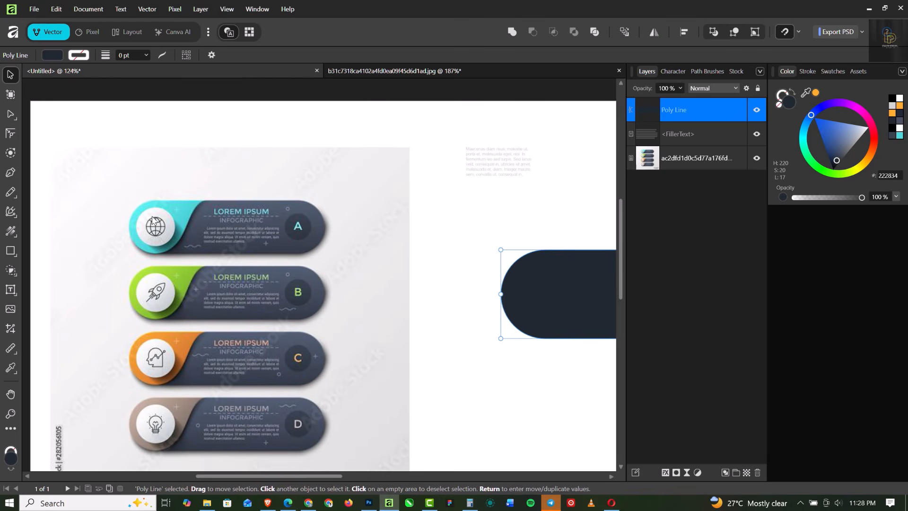
scroll(464, 290, down, 4)
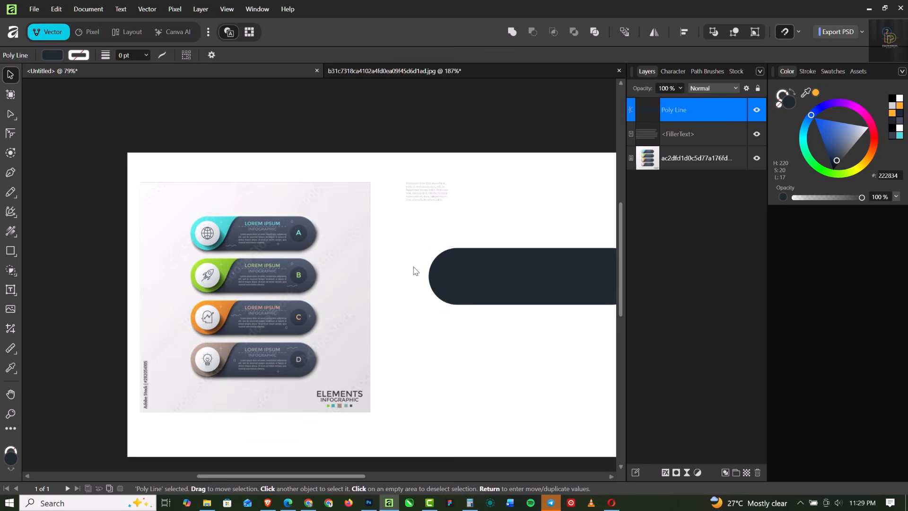
click(10, 251)
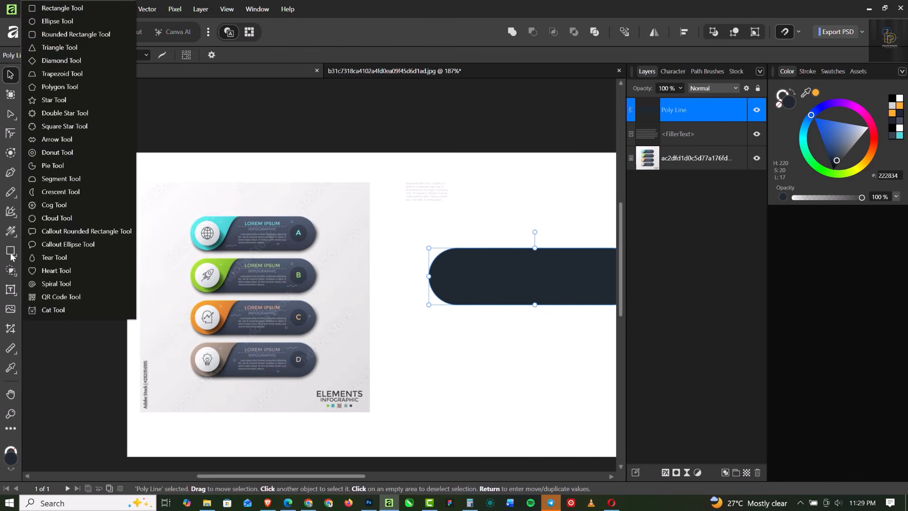
click(53, 27)
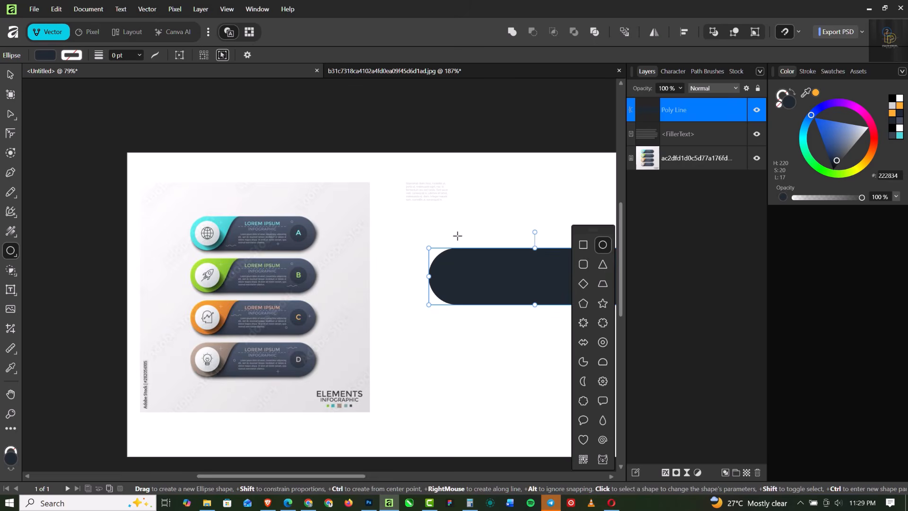
drag(456, 247, 510, 296)
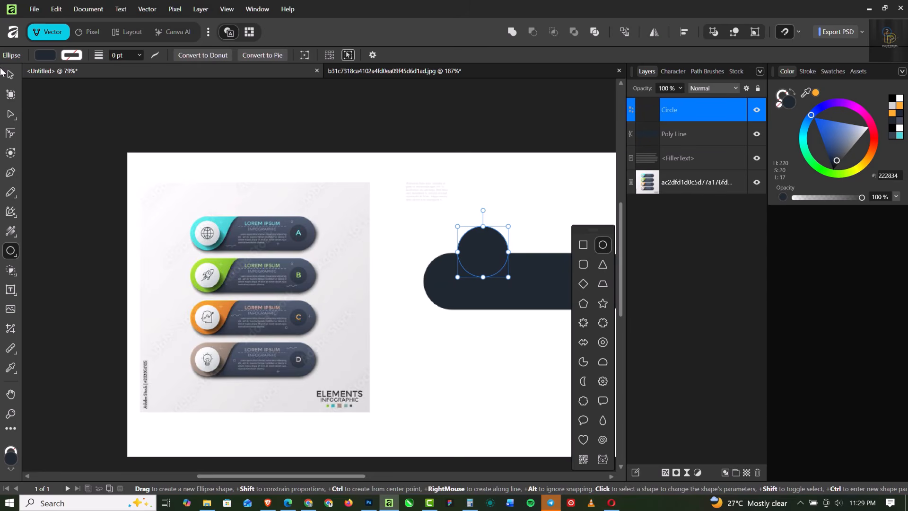
Move the circle onto the pill's left end, enlarge it to the pill's full height and snap it to the rounded edge.
click(9, 75)
scroll(471, 254, up, 3)
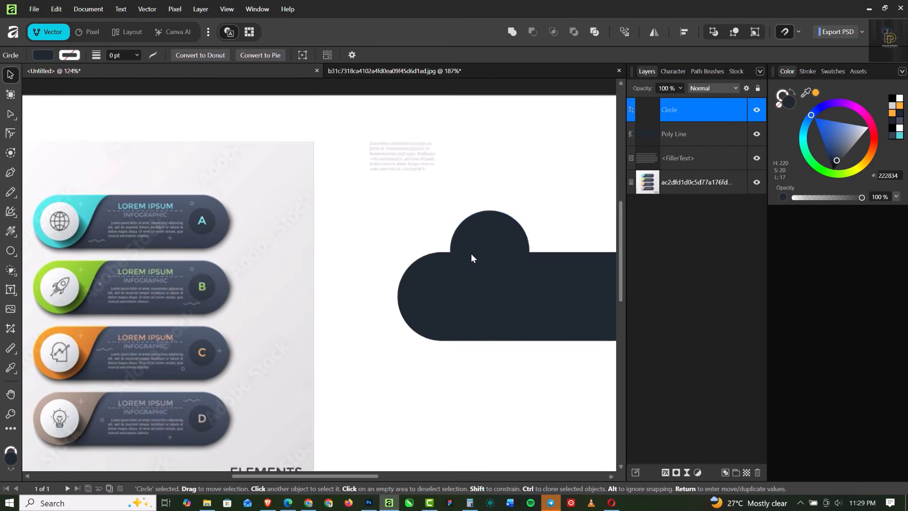
drag(478, 260, 448, 282)
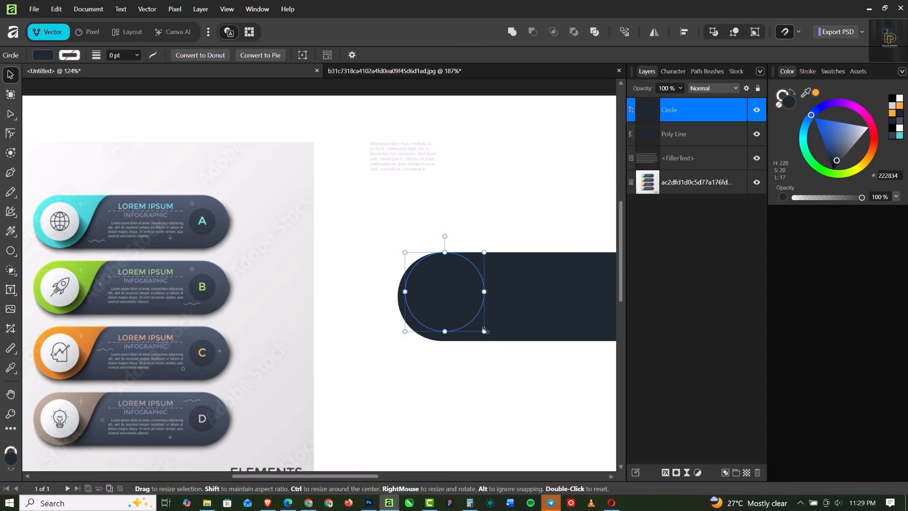
drag(484, 330, 494, 341)
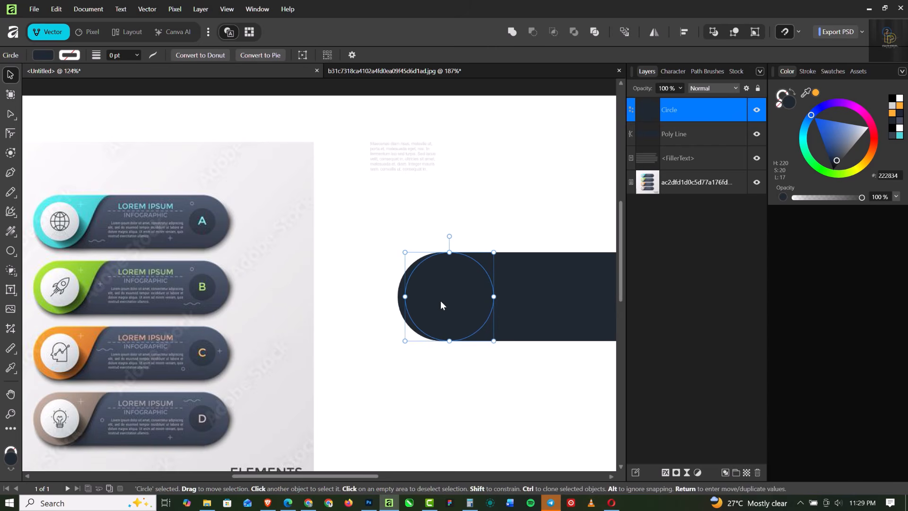
scroll(425, 272, up, 1)
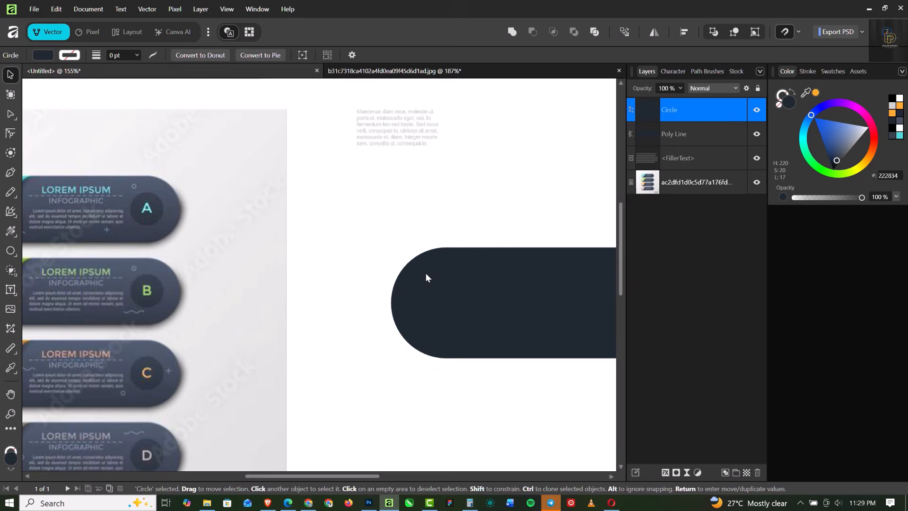
mouse_move(455, 288)
mouse_down()
mouse_move(364, 285)
mouse_move(449, 302)
mouse_move(481, 286)
mouse_move(470, 282)
mouse_move(454, 296)
mouse_up()
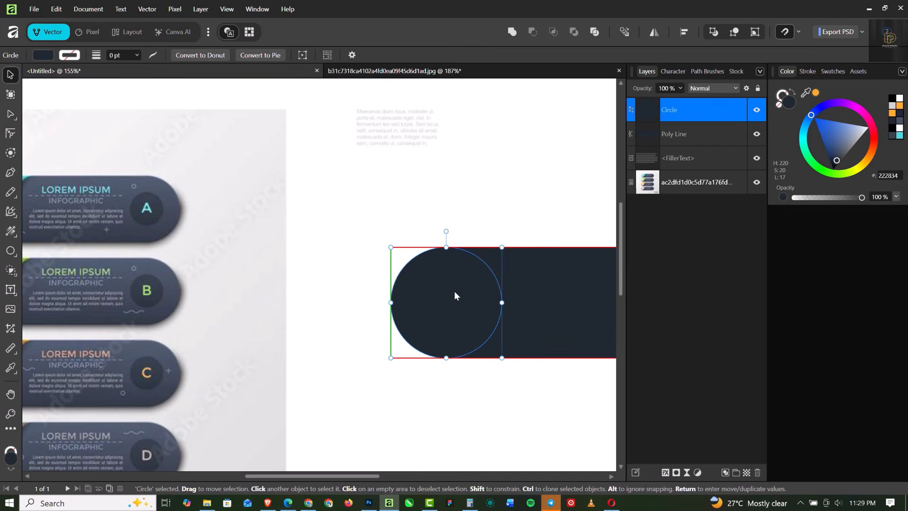
drag(454, 292, 455, 292)
Align the circle and the pill to each other along their left edges.
shift+click(537, 292)
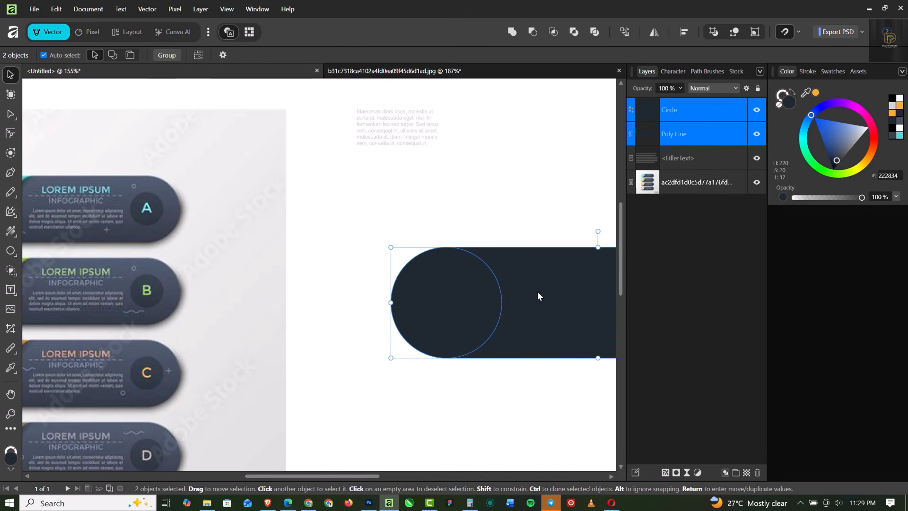
click(685, 32)
click(703, 68)
click(452, 179)
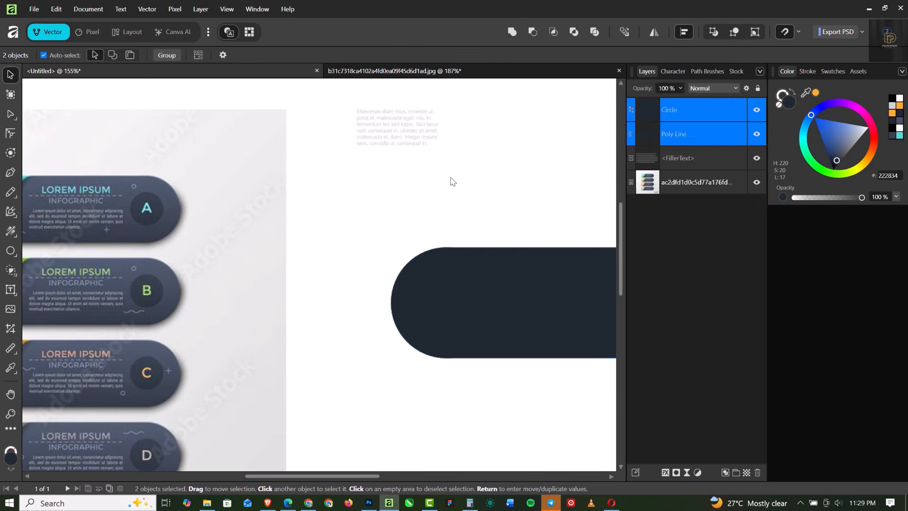
Fill the circle with turquoise 4DD7DA, sampled from the first banner of the reference infographic.
click(467, 273)
click(899, 136)
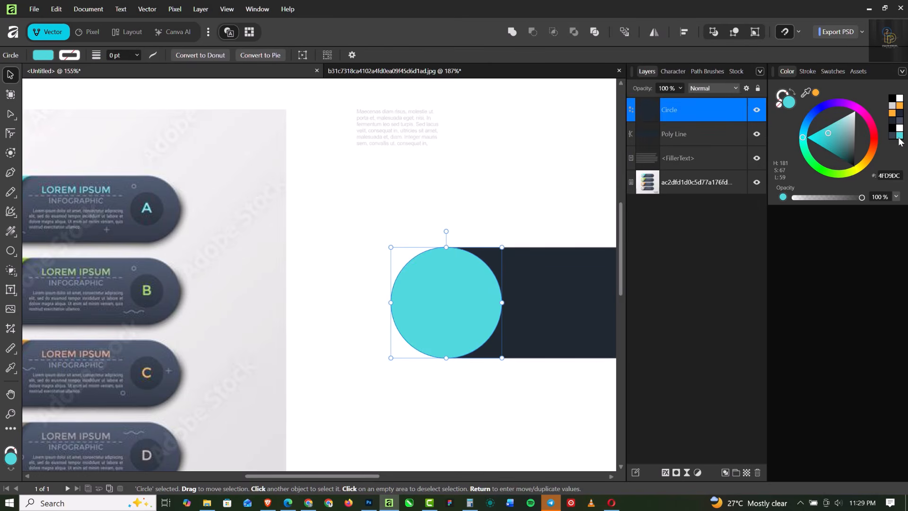
scroll(550, 267, down, 3)
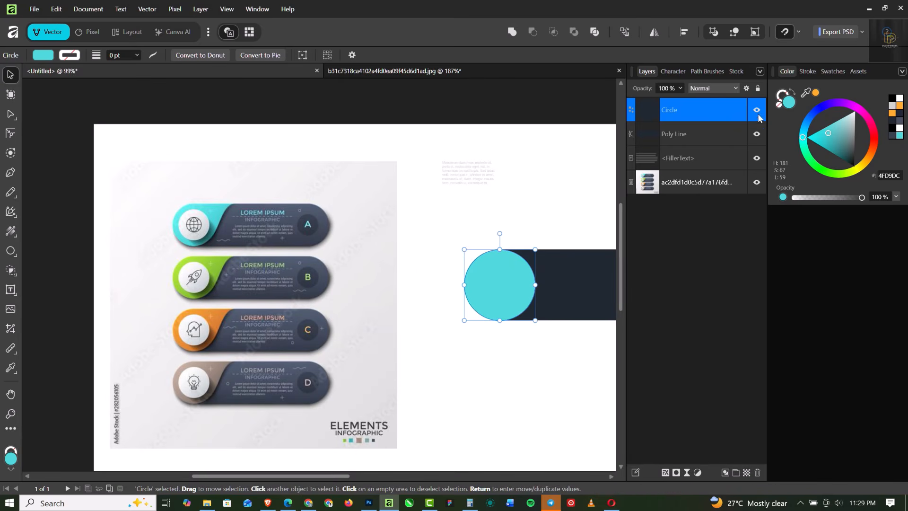
drag(808, 93, 215, 208)
scroll(356, 319, down, 2)
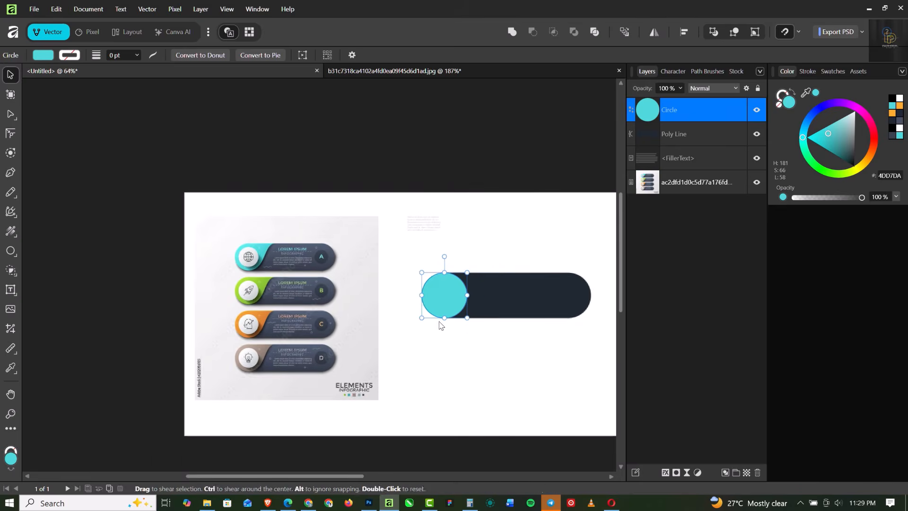
Draw a turquoise triangle with the Pen tool joining the circle's top, the pill's upper edge and the circle's right side.
scroll(470, 315, up, 2)
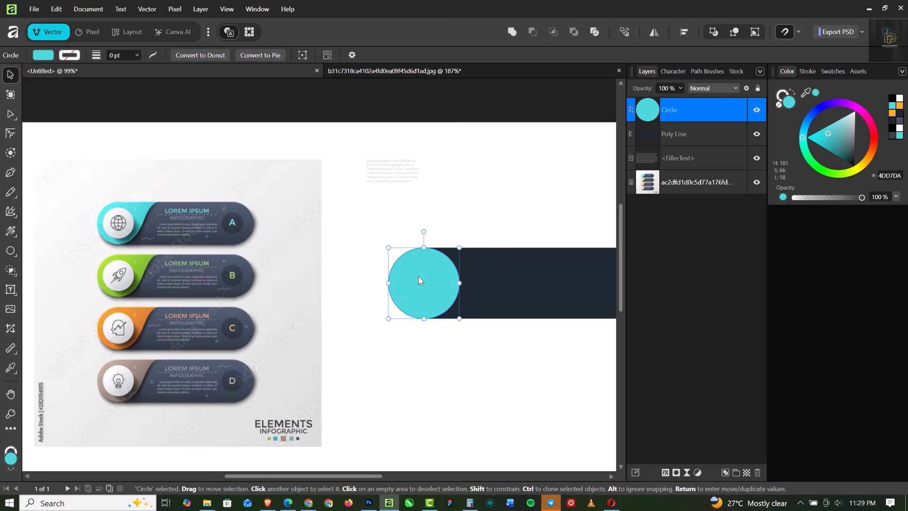
scroll(418, 277, up, 1)
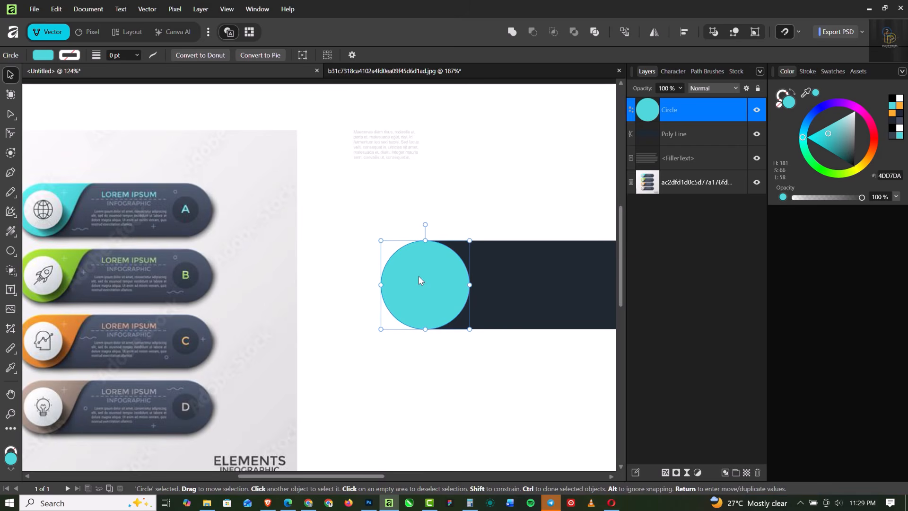
click(12, 172)
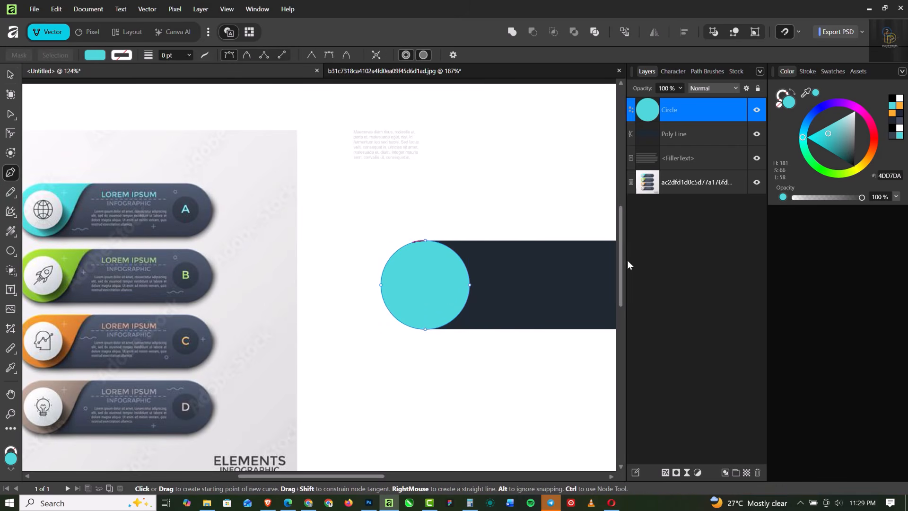
click(514, 241)
click(477, 285)
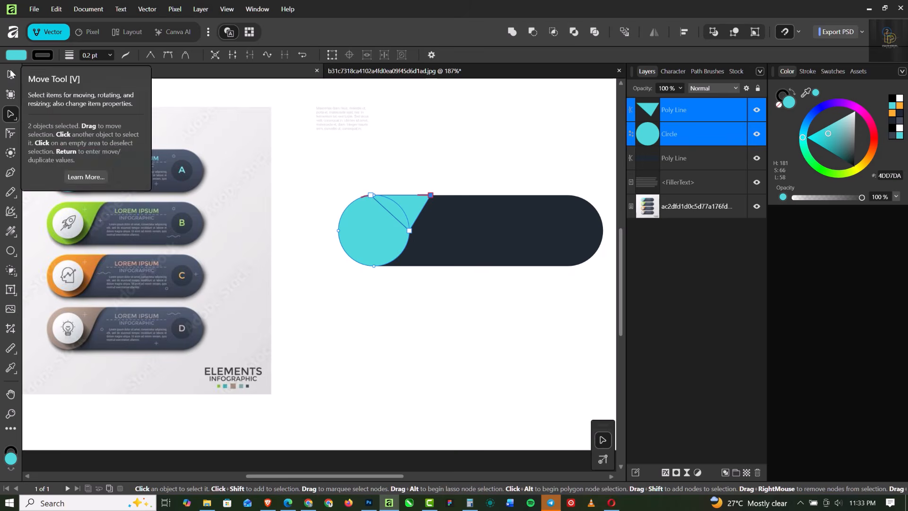
Merge the turquoise triangle and the circle into a single shape with the Add boolean operation.
click(10, 75)
click(404, 147)
click(411, 204)
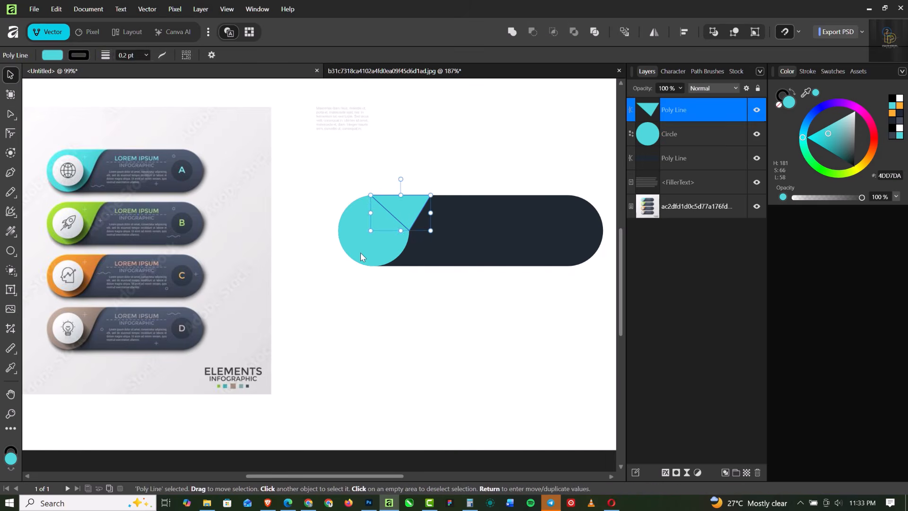
shift+click(359, 251)
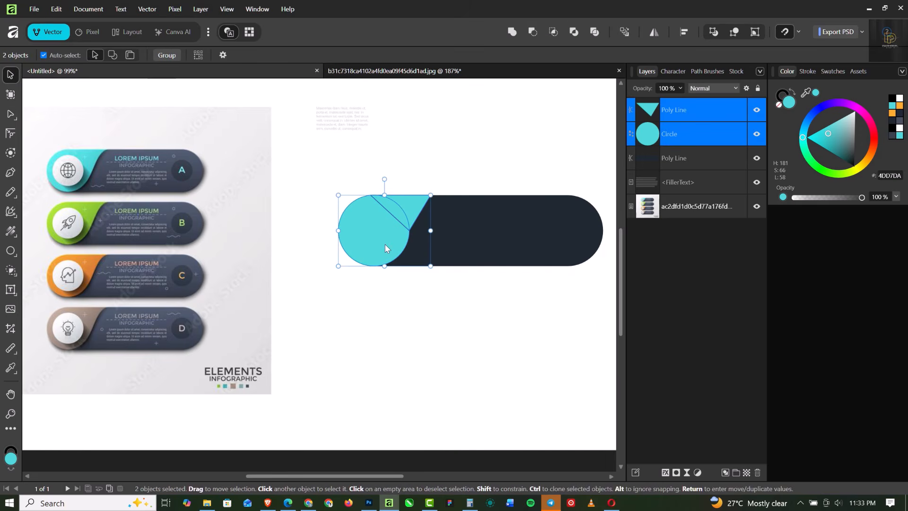
click(513, 32)
click(419, 172)
Round the turquoise shape's inner corner, where the slanted edge meets the circle, to a 121.1 px radius.
scroll(396, 239, up, 5)
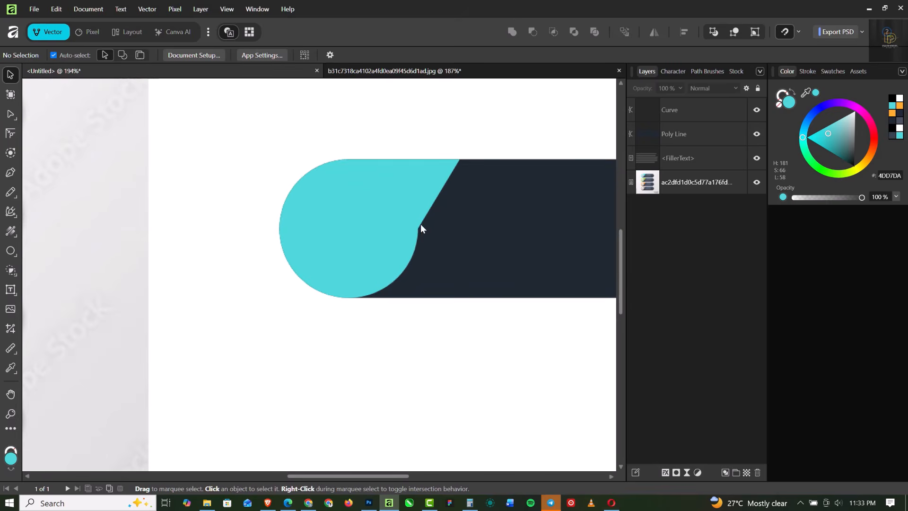
click(419, 223)
click(11, 134)
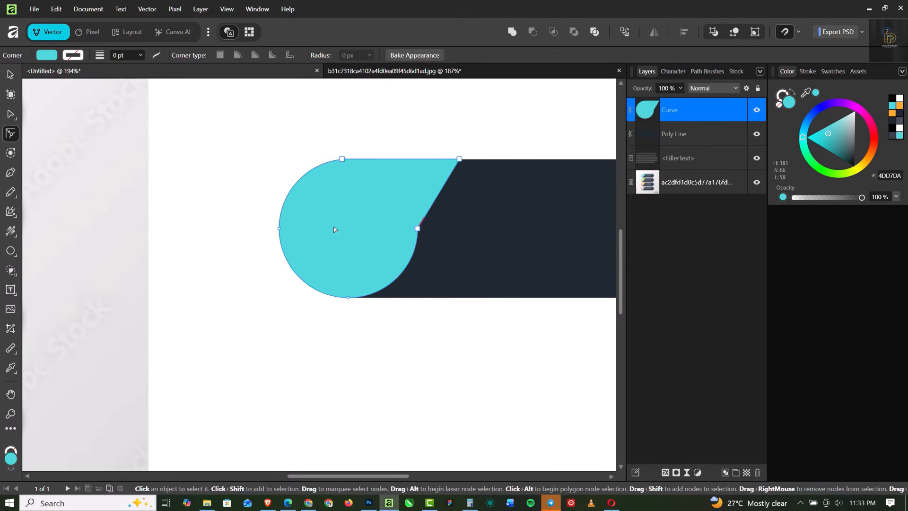
drag(417, 229, 562, 301)
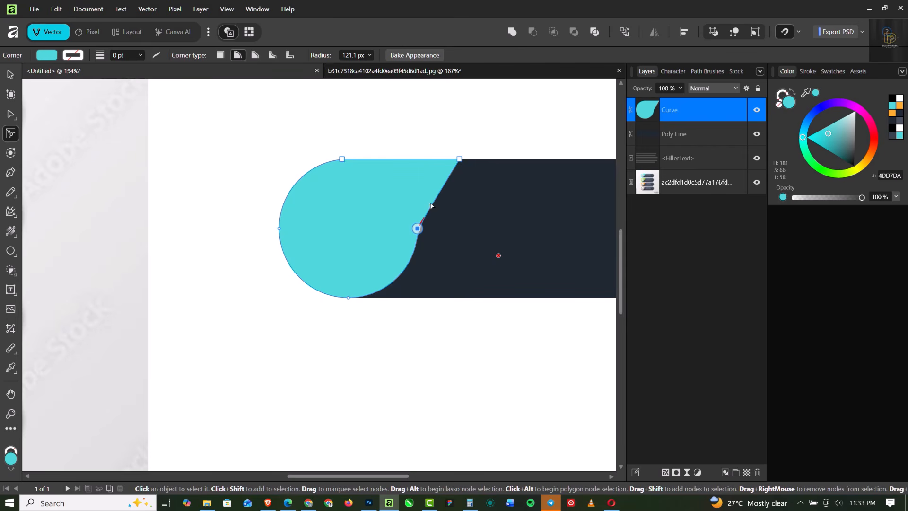
Bend the turquoise shape's slanted edge inward so it flows in an S-curve from the pill's upper edge into the circle.
click(11, 115)
click(417, 228)
scroll(437, 192, up, 3)
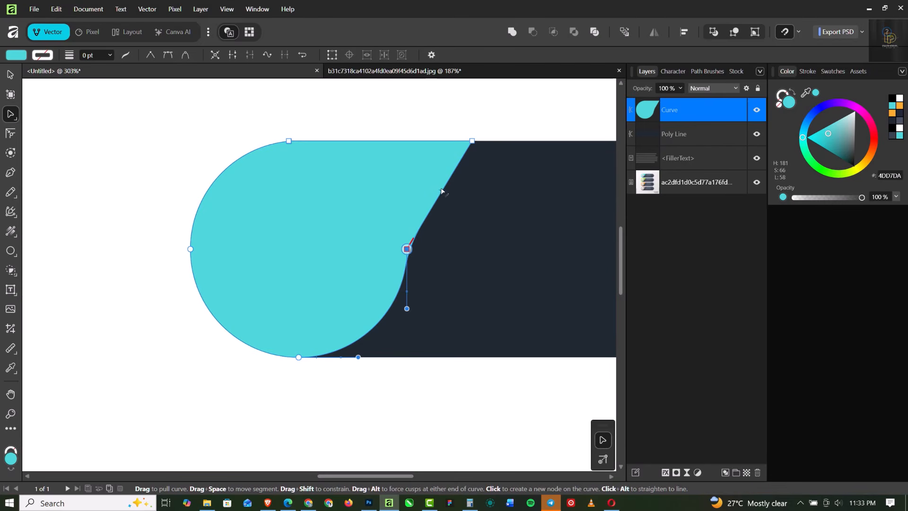
drag(439, 188, 425, 173)
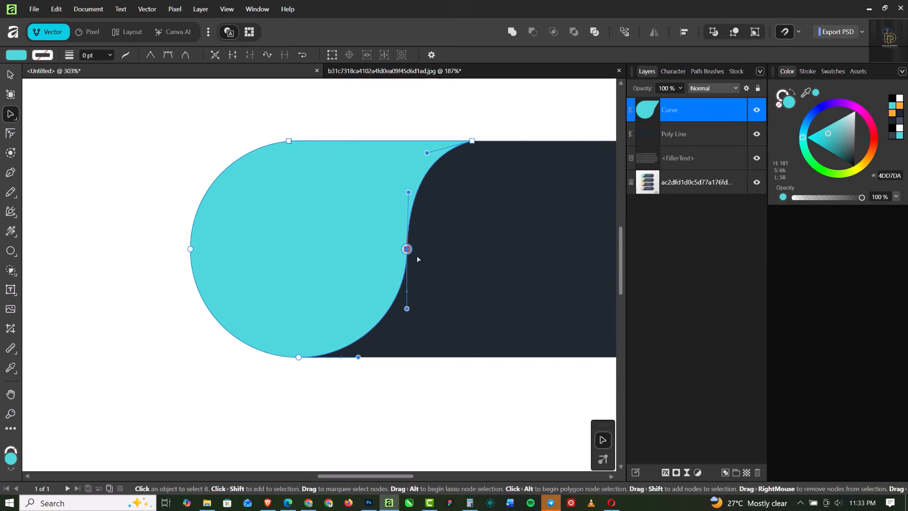
scroll(404, 201, down, 4)
click(436, 334)
scroll(427, 251, down, 4)
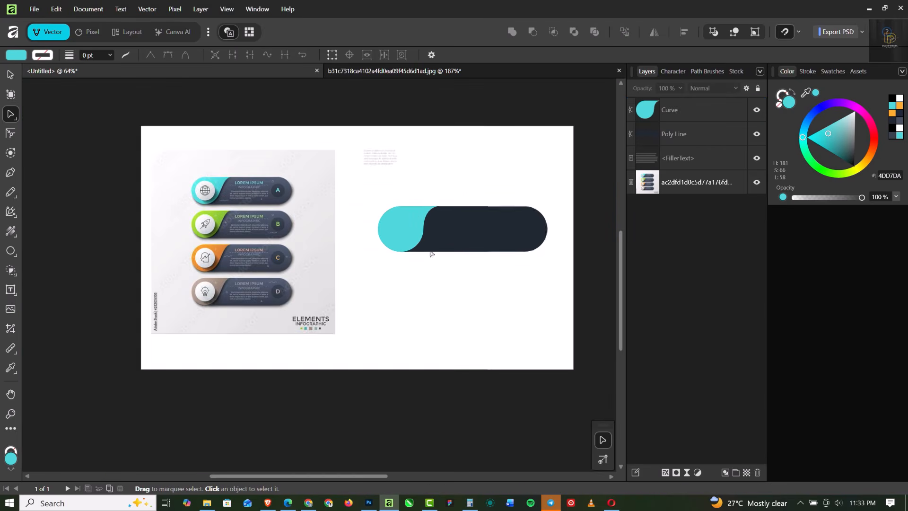
Draw a smaller circle inside the turquoise end, centre it in the rounded part and fill it with white FFFFFF.
scroll(397, 259, up, 4)
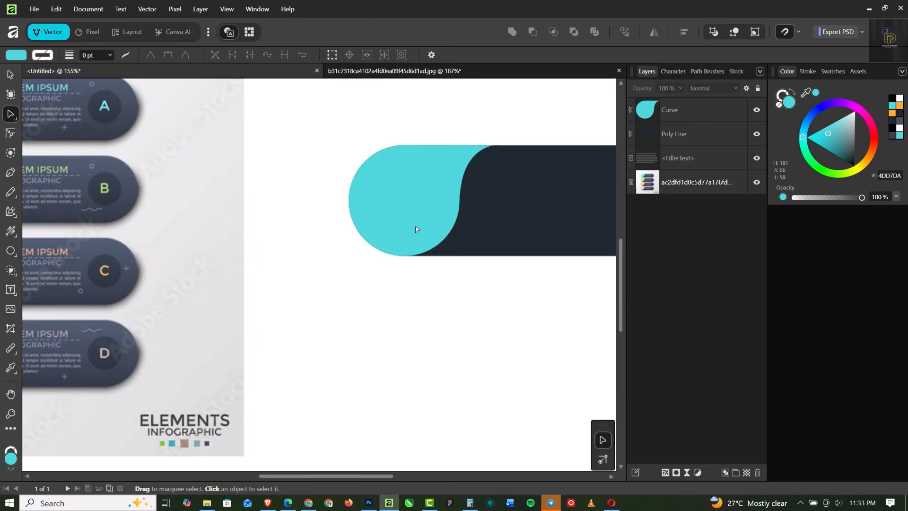
click(10, 251)
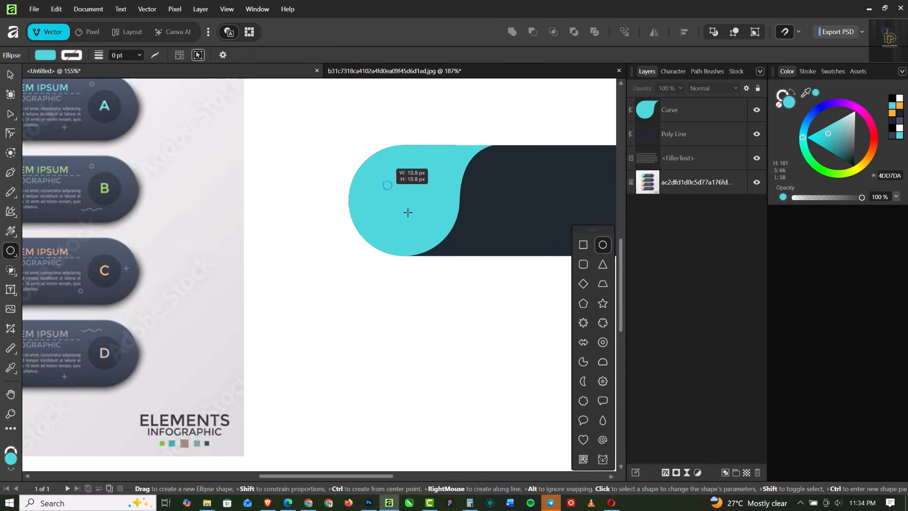
drag(383, 180, 449, 246)
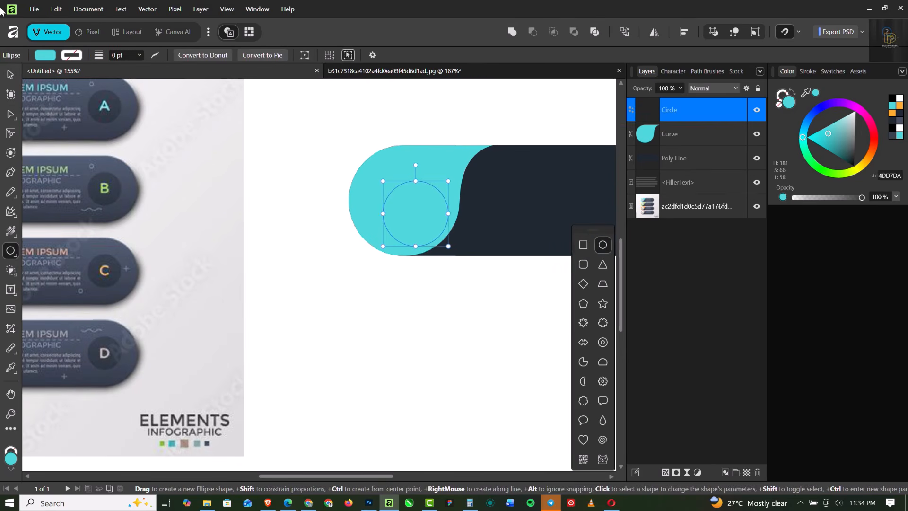
click(10, 78)
drag(411, 215, 399, 204)
click(892, 98)
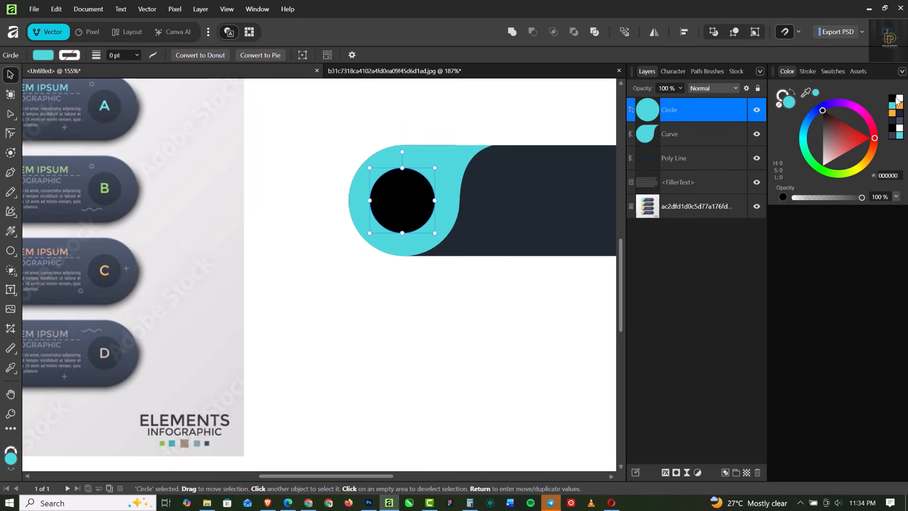
click(900, 100)
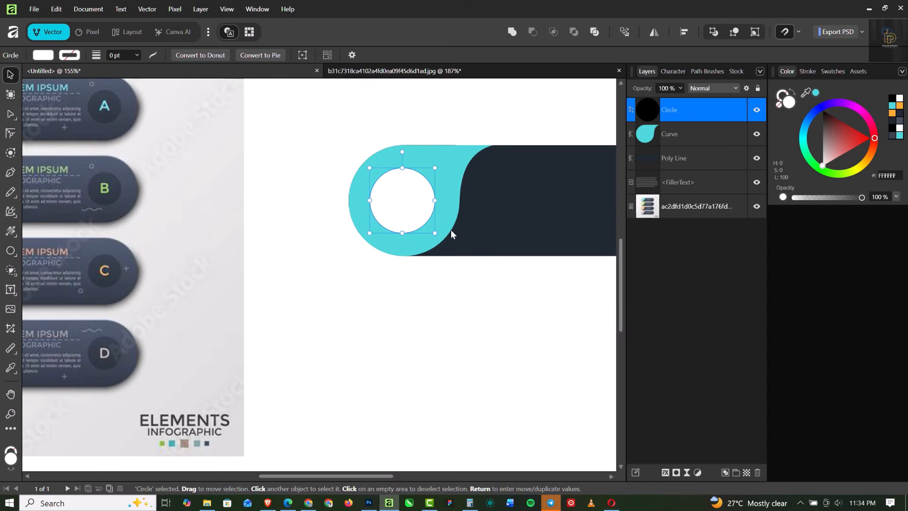
Enlarge the white circle so it leaves only a narrow turquoise ring around it, as in the reference banners.
scroll(442, 228, down, 3)
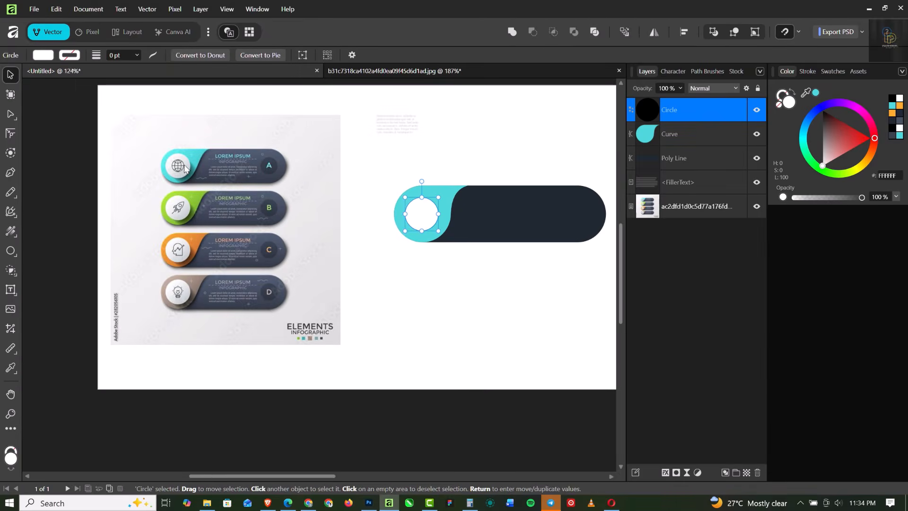
scroll(178, 185, up, 3)
scroll(503, 278, down, 3)
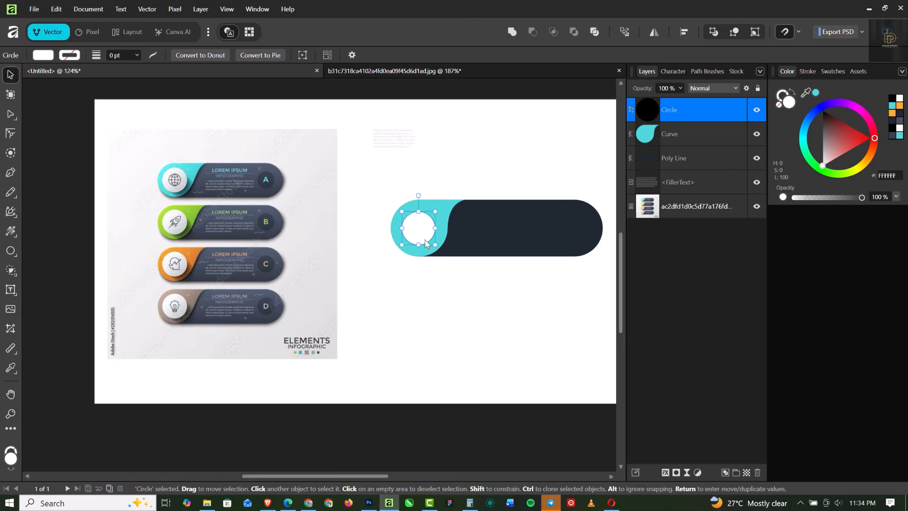
scroll(425, 239, up, 4)
scroll(424, 238, down, 1)
scroll(424, 235, down, 1)
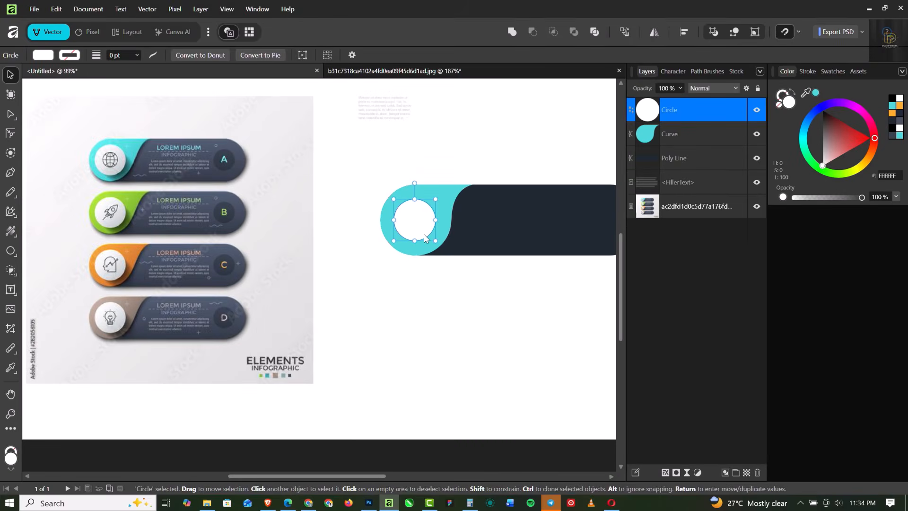
scroll(425, 236, up, 3)
drag(442, 246, 450, 253)
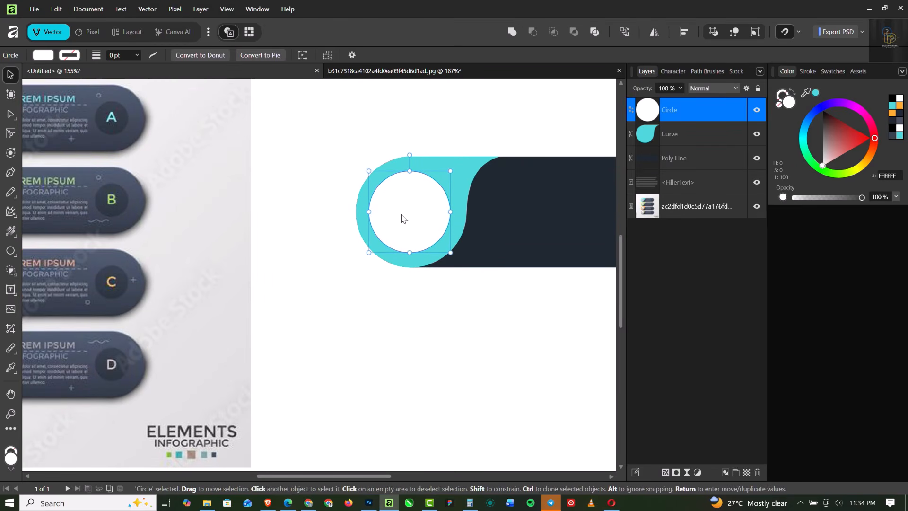
Duplicate the white circle with a diagonal offset down and right, fill the copy with black 000000 and place it behind the white one.
drag(425, 215, 442, 230)
key(ctrl+j)
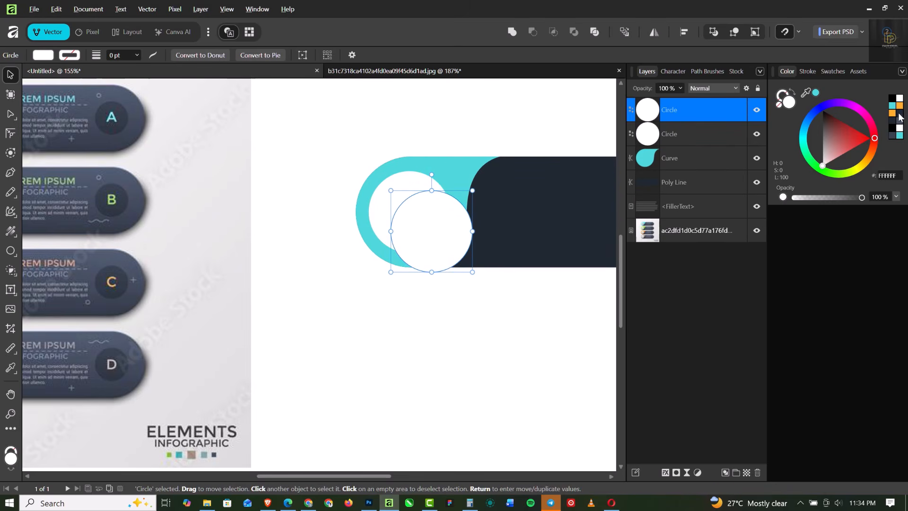
click(892, 98)
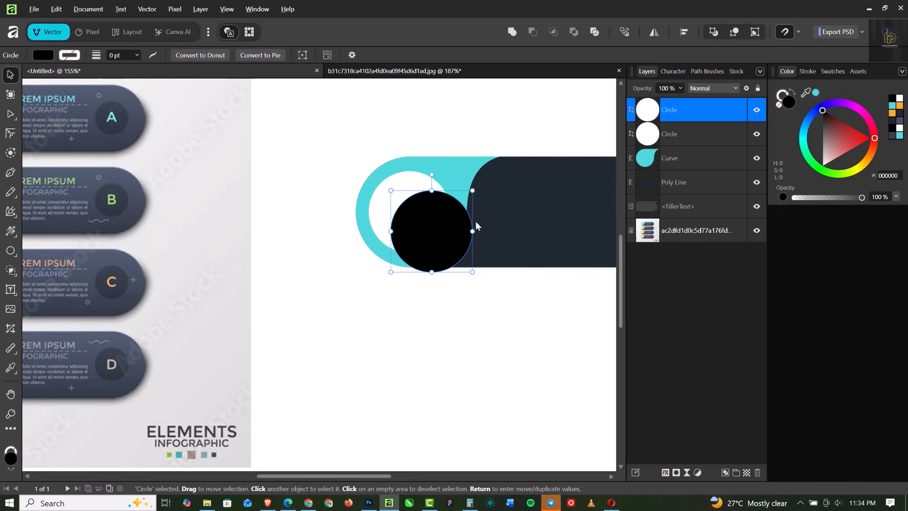
drag(709, 140, 708, 156)
scroll(544, 234, down, 2)
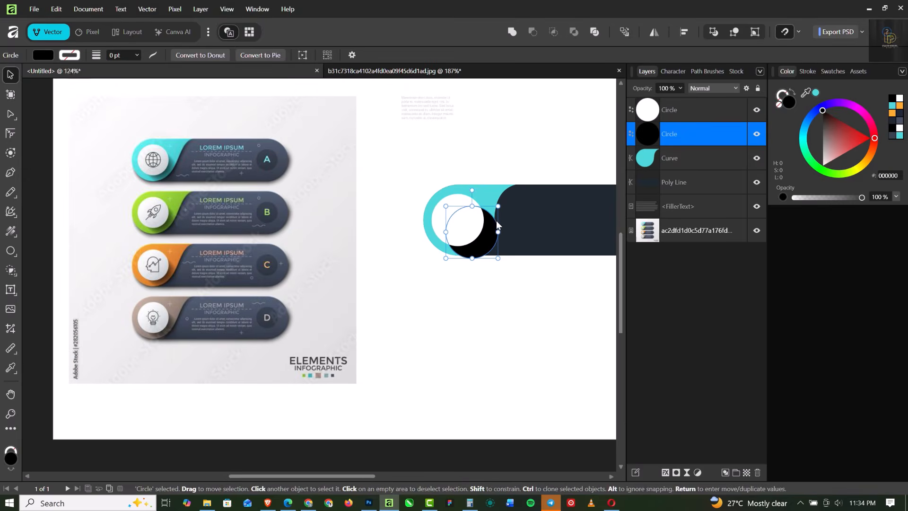
Apply a diagonal transparency gradient to the black circle, fading it out toward its lower right.
scroll(497, 219, up, 3)
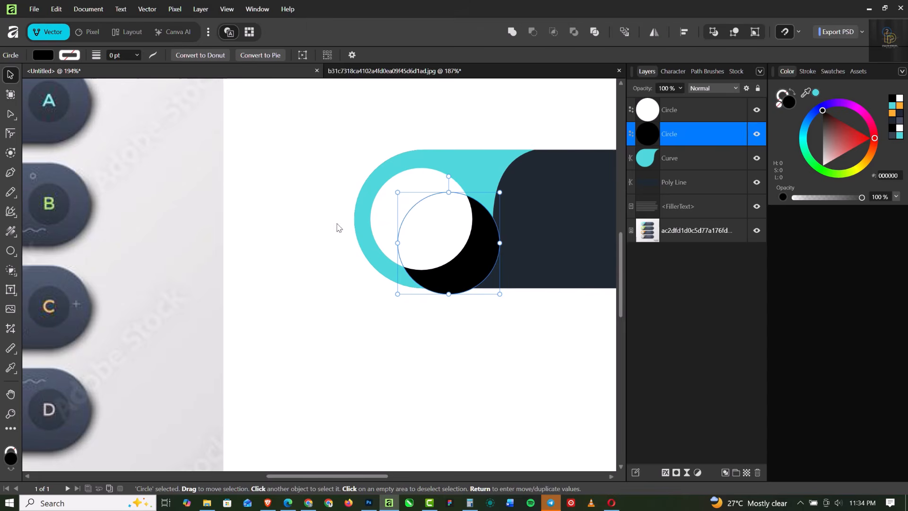
scroll(445, 241, down, 1)
scroll(444, 241, up, 1)
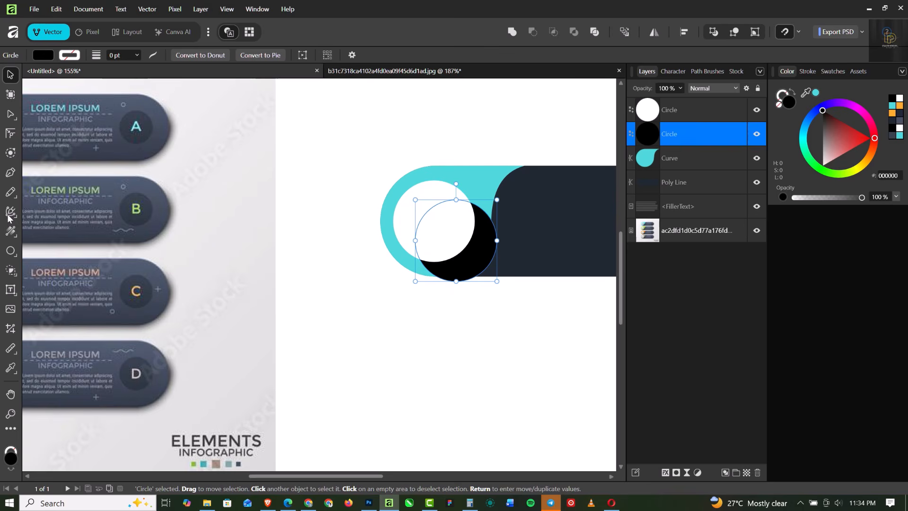
click(12, 232)
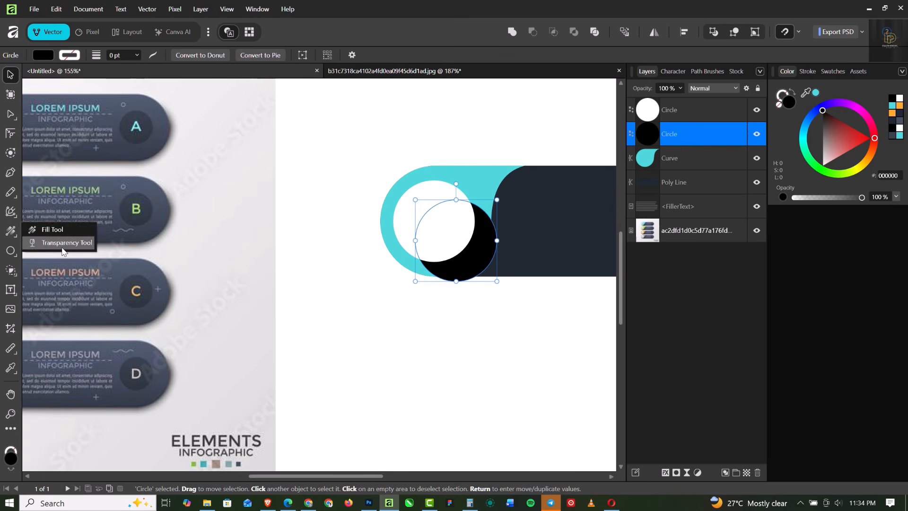
click(64, 243)
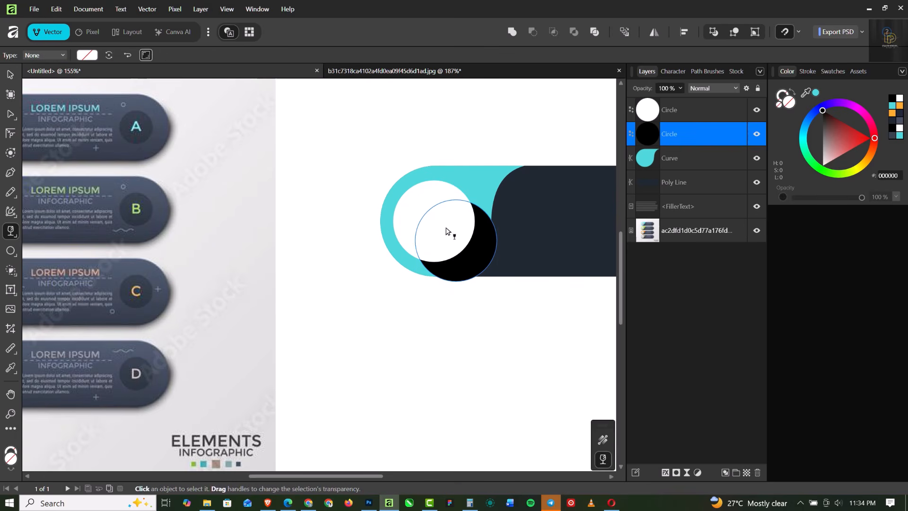
drag(444, 226, 496, 276)
key(v)
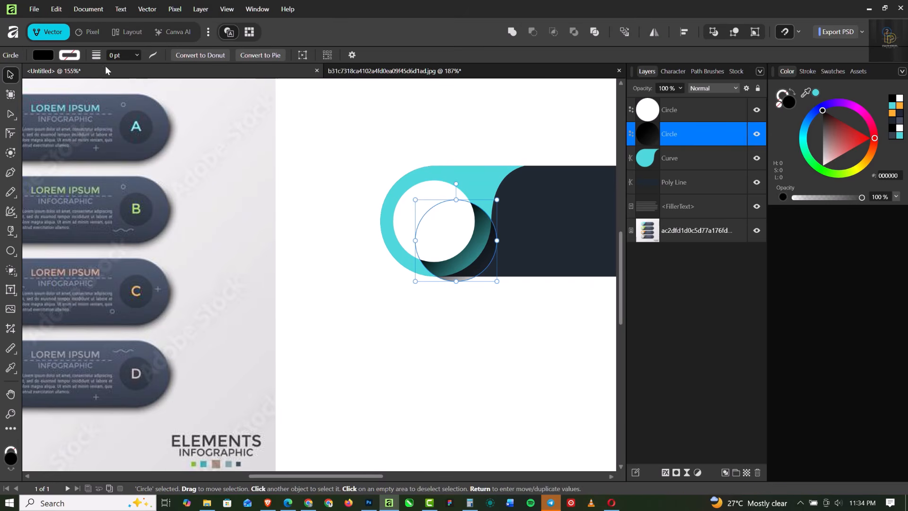
Add a live Gaussian Blur with a 21.8 px radius to the black circle to soften it into a shadow.
click(690, 471)
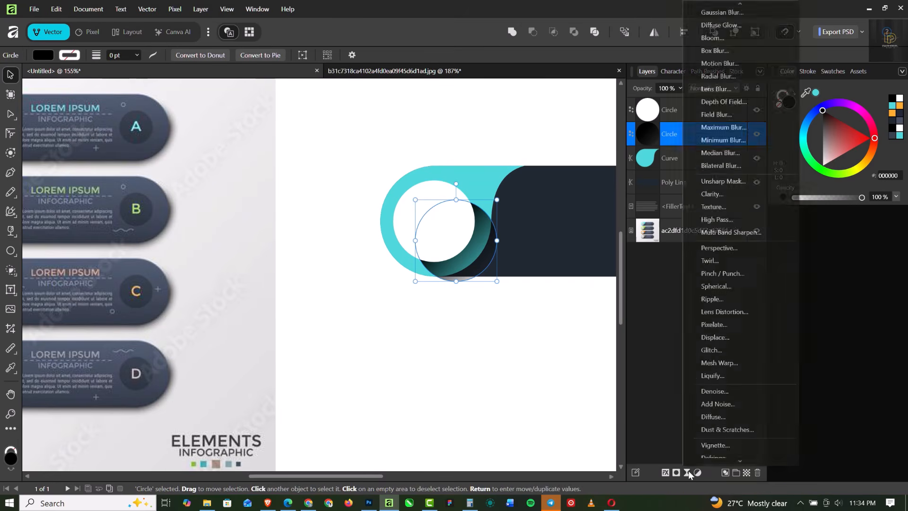
click(722, 7)
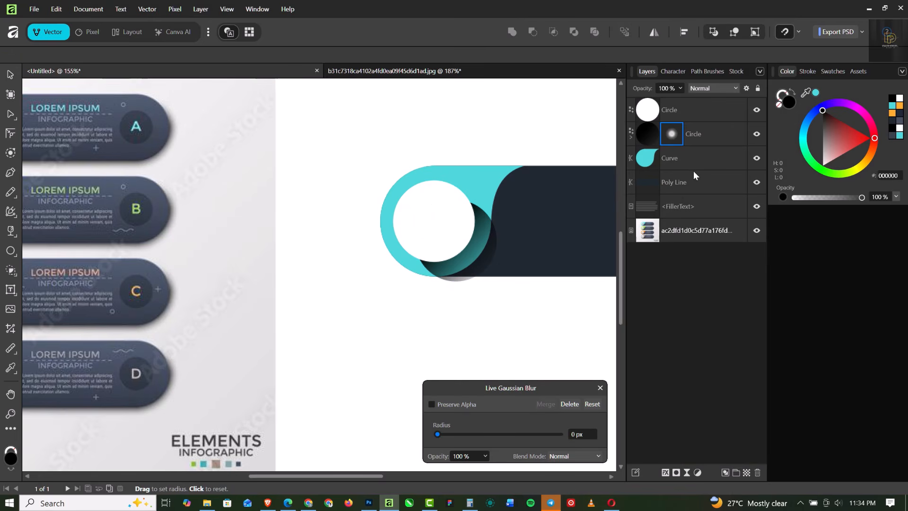
drag(454, 431, 507, 435)
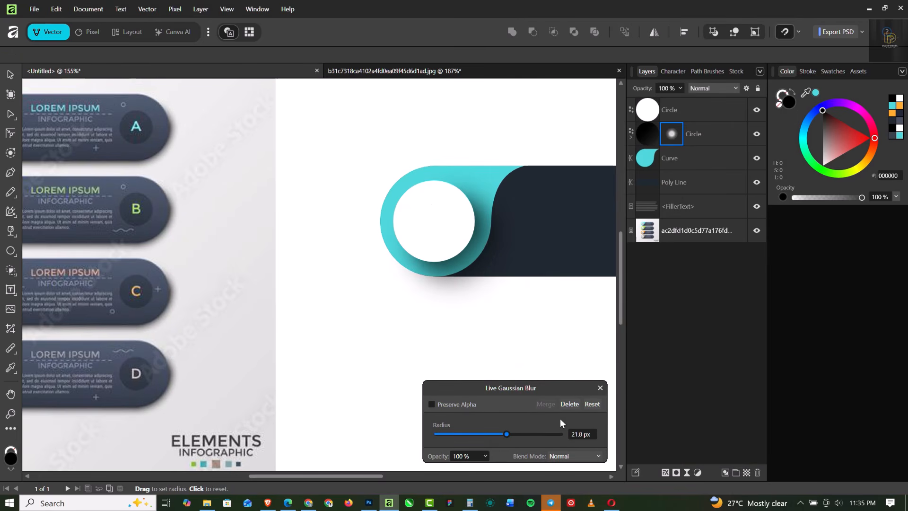
click(600, 388)
Apply a diagonal linear gradient to the white circle, running from white at its upper left to grey B2B2B2 at its lower right.
scroll(465, 249, down, 3)
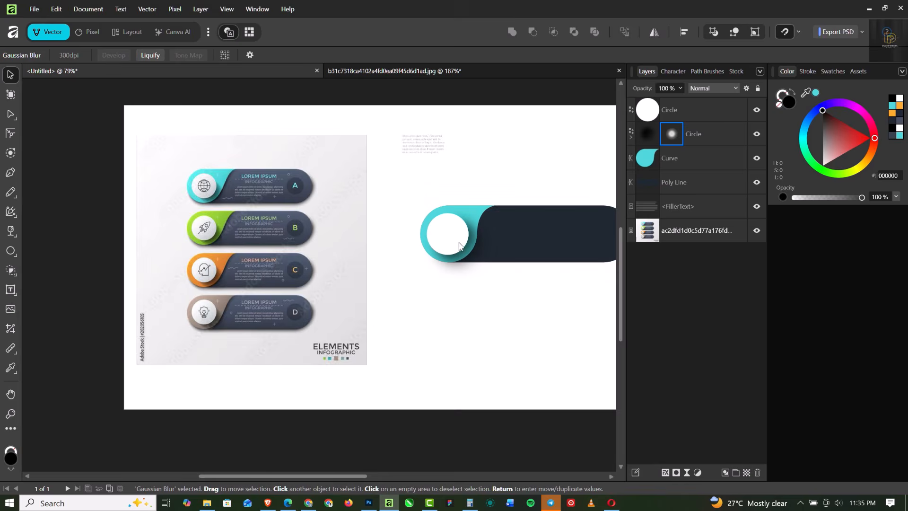
scroll(458, 250, up, 1)
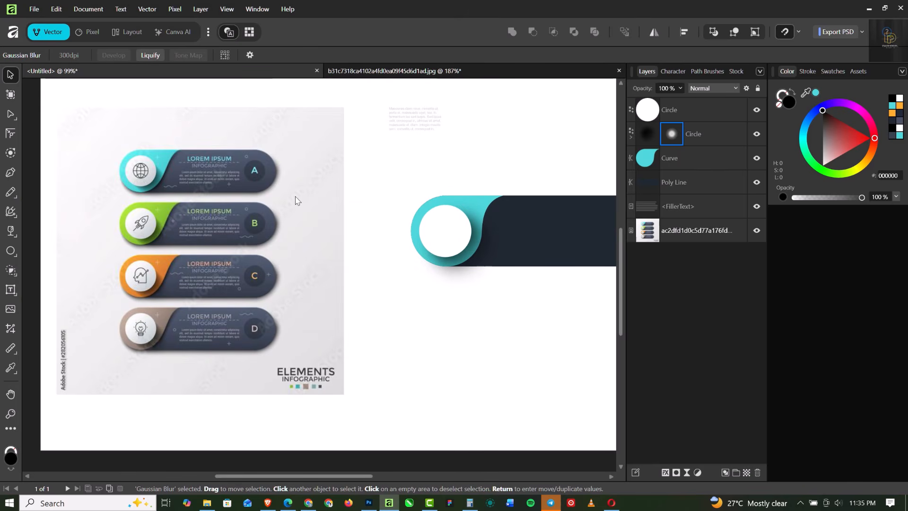
scroll(296, 198, down, 1)
click(423, 221)
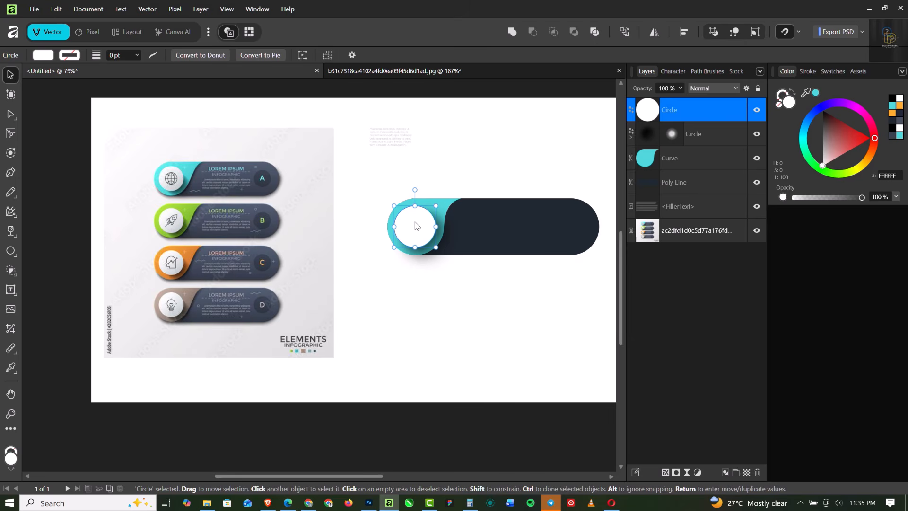
scroll(417, 226, up, 4)
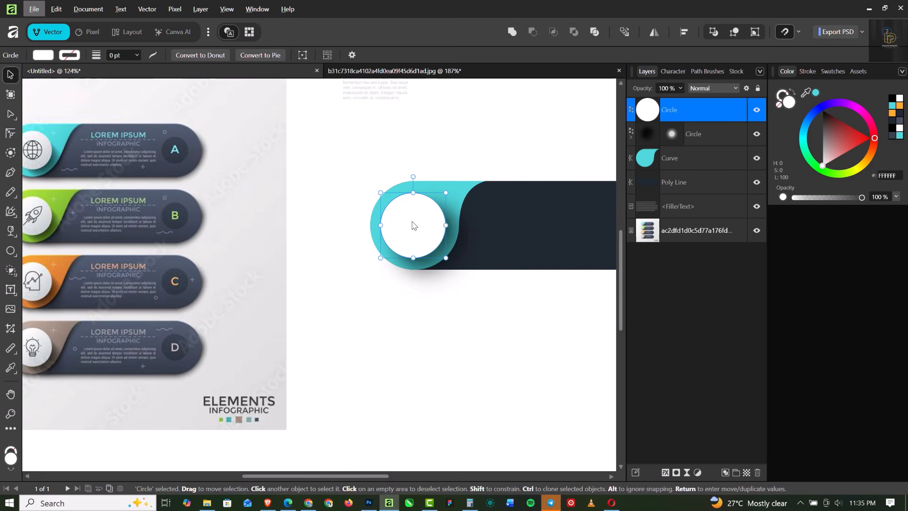
scroll(413, 225, up, 2)
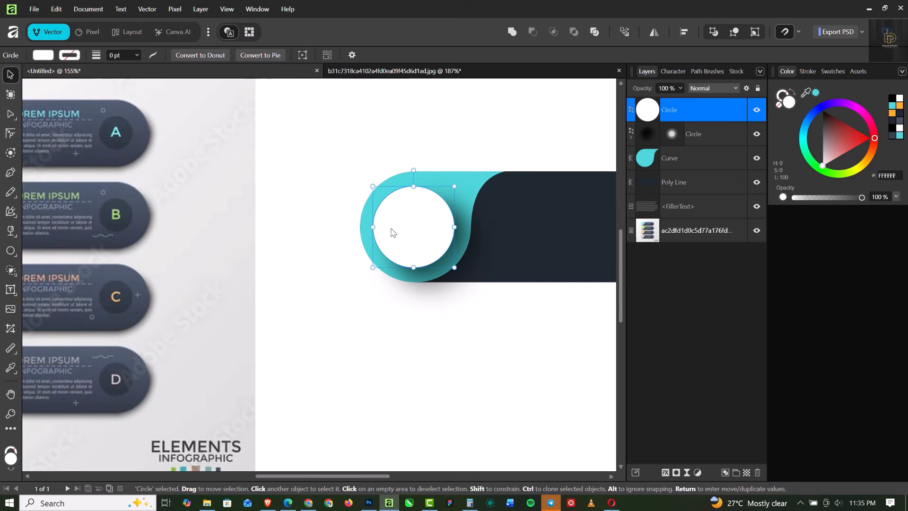
key(g)
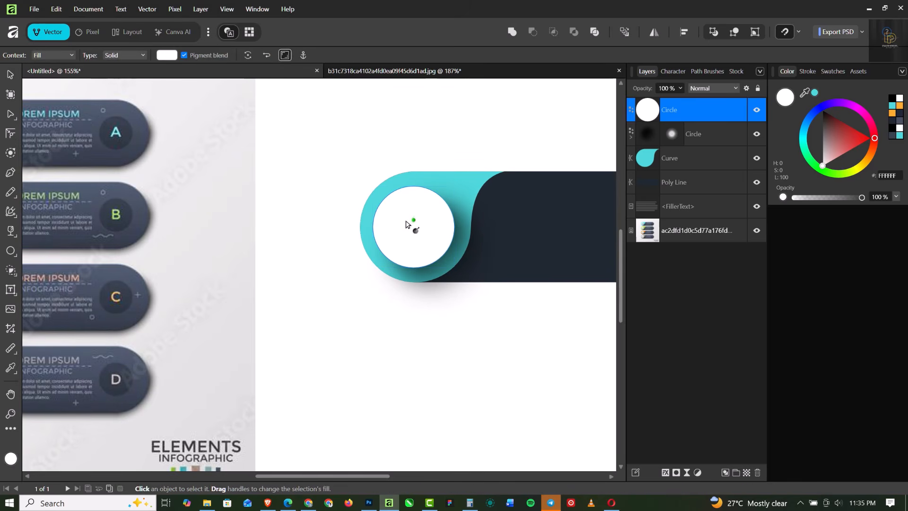
drag(395, 214, 443, 252)
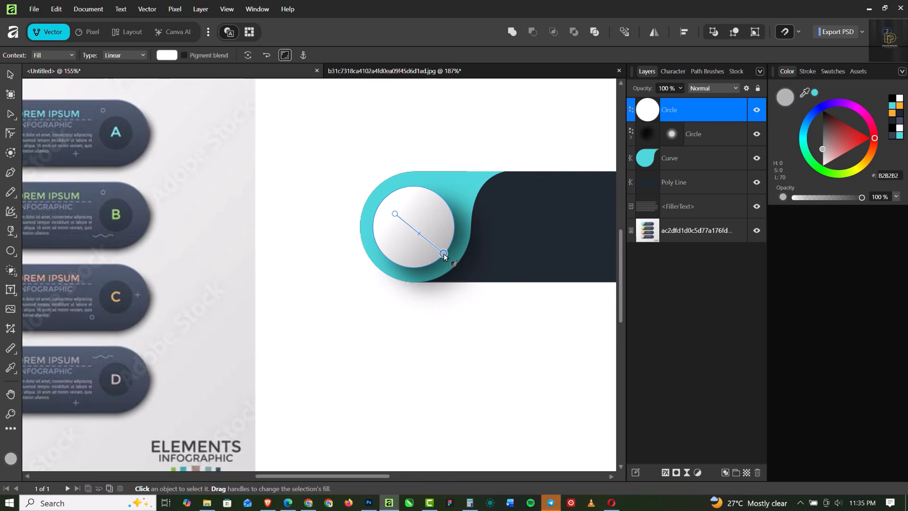
Change the white circle's gradient end colour to turquoise 4DD7DA and extend the gradient beyond the circle's lower-right edge.
click(900, 135)
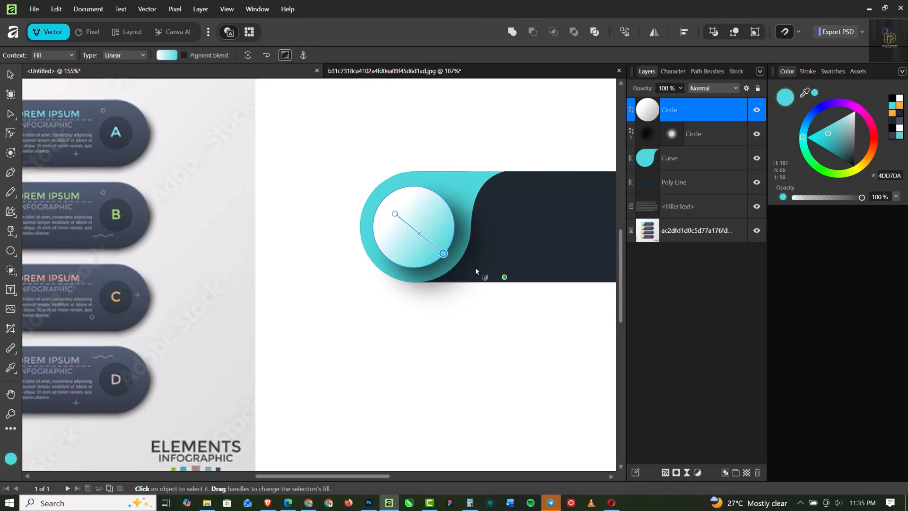
drag(443, 253, 455, 273)
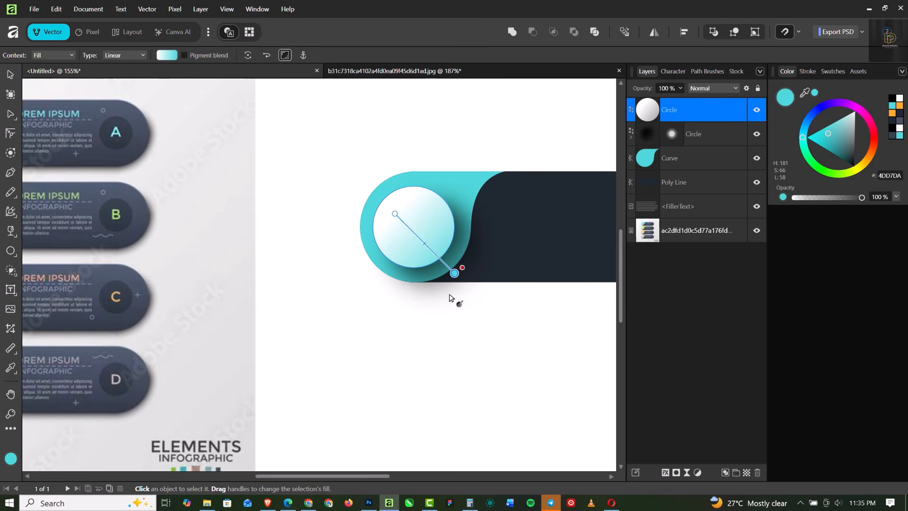
scroll(448, 298, down, 3)
click(441, 311)
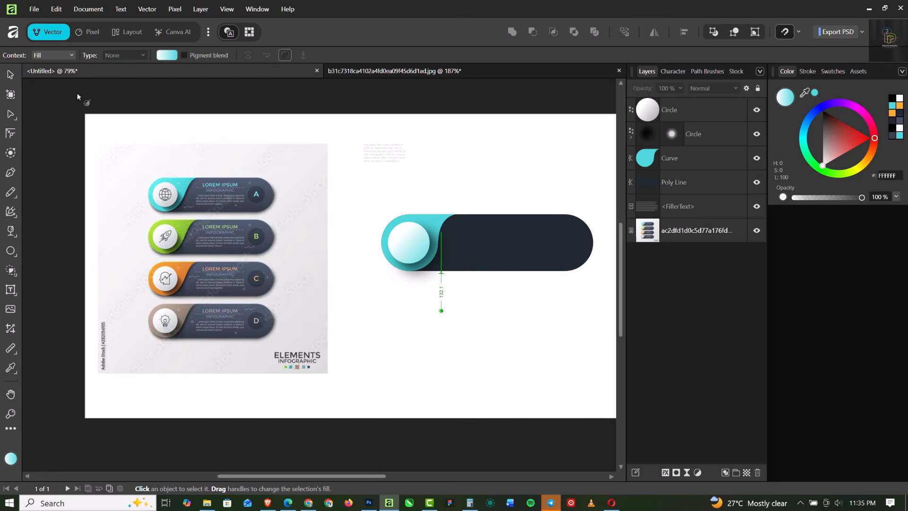
Place a smaller copy of the gradient circle inside the pill's right end and fill it with black 000000.
click(11, 75)
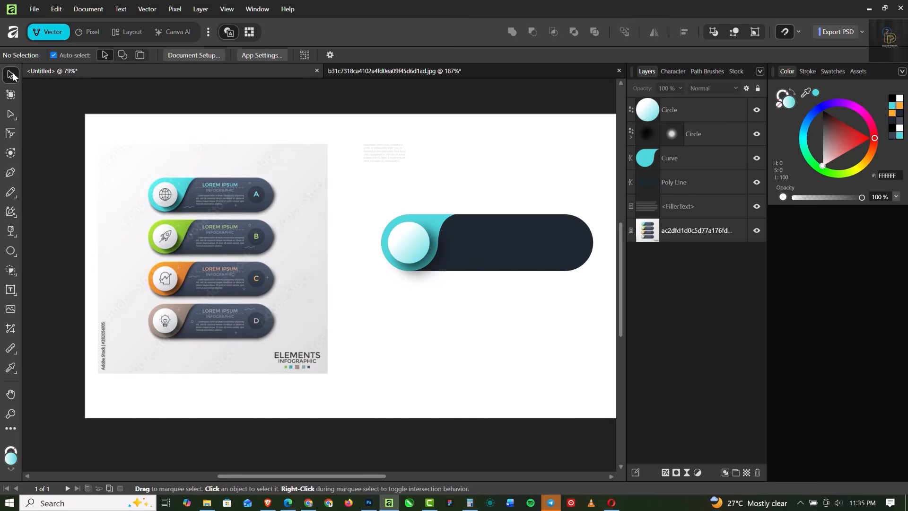
click(409, 247)
drag(410, 246, 580, 231)
scroll(572, 258, up, 3)
scroll(572, 257, up, 2)
scroll(473, 203, down, 2)
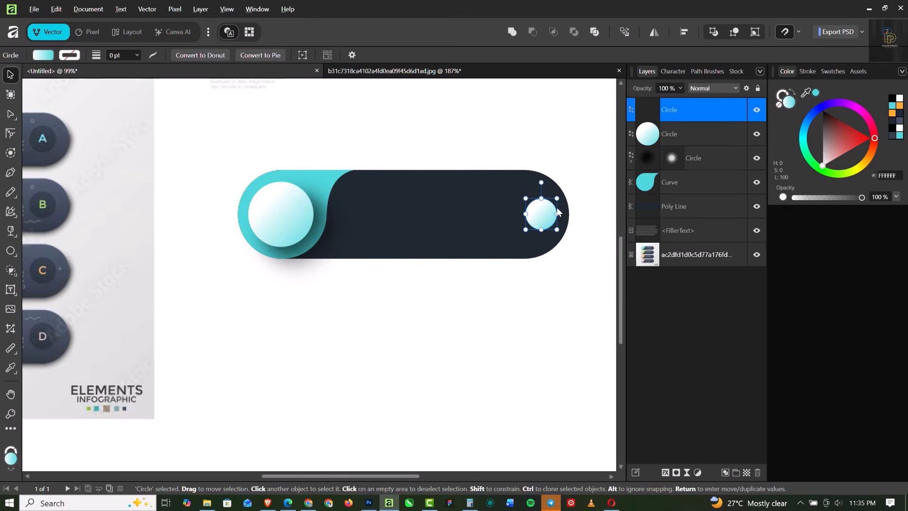
scroll(557, 207, down, 1)
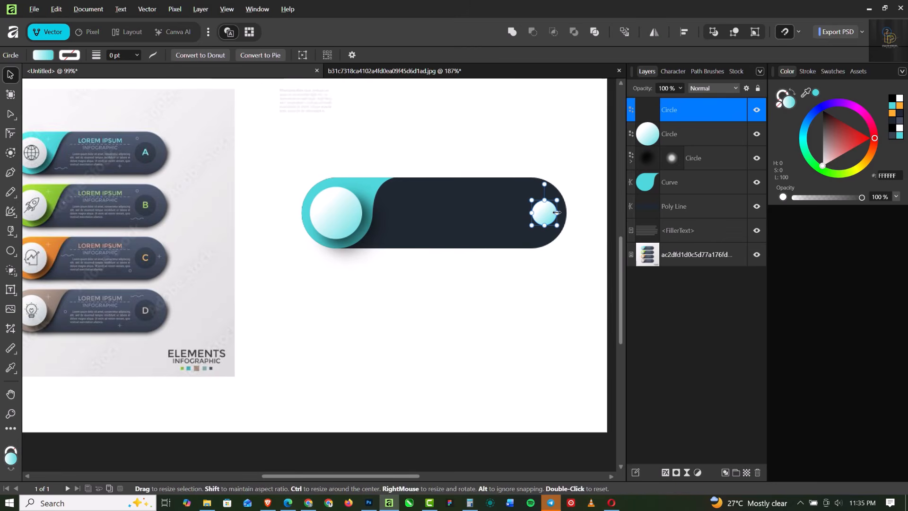
click(895, 128)
Apply a vertical linear gradient to the dark pill, starting with 222834 near its bottom edge and ending near its top edge.
click(447, 234)
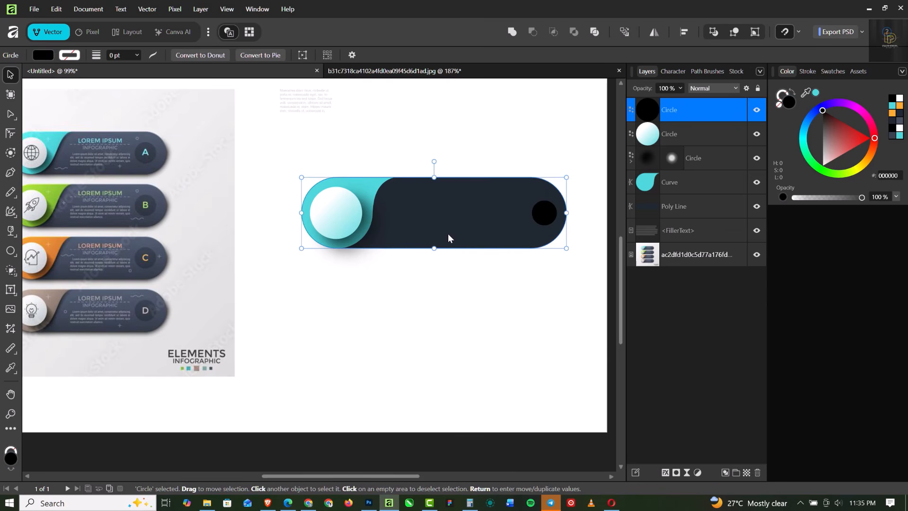
scroll(444, 229, up, 3)
key(g)
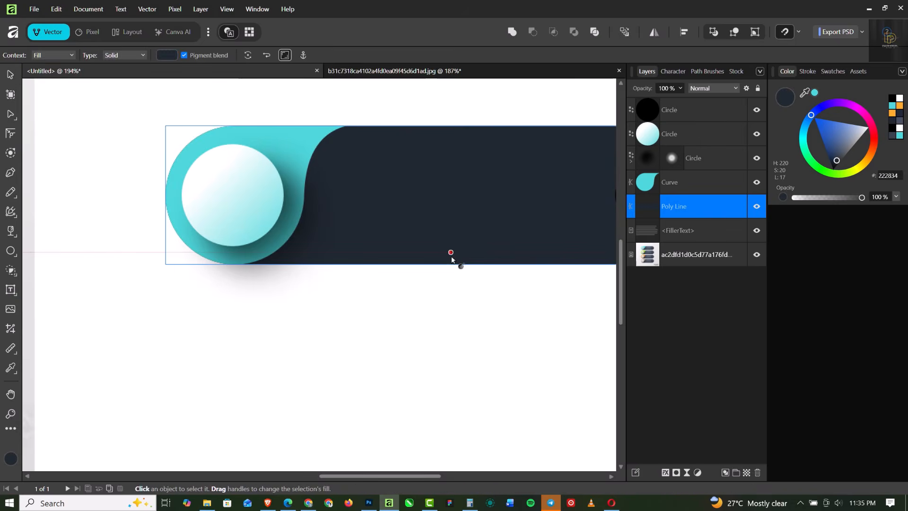
scroll(451, 259, down, 1)
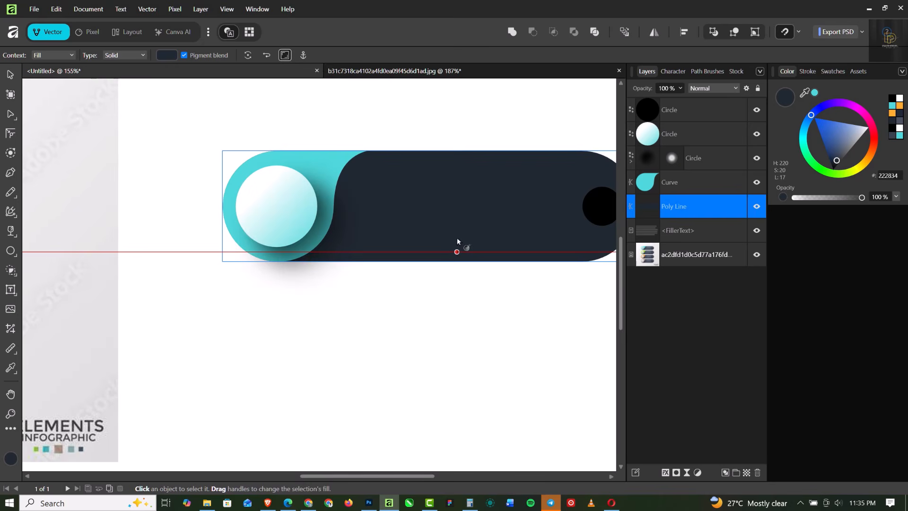
drag(457, 251, 457, 178)
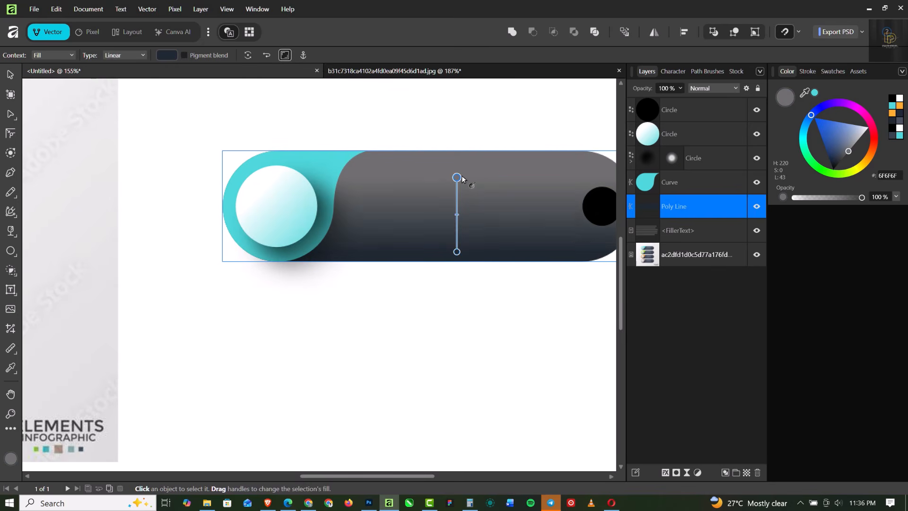
Recolour the pill gradient's upper stop by sampling the reference banner's slate blue and lightening it to 666E82.
scroll(534, 219, down, 5)
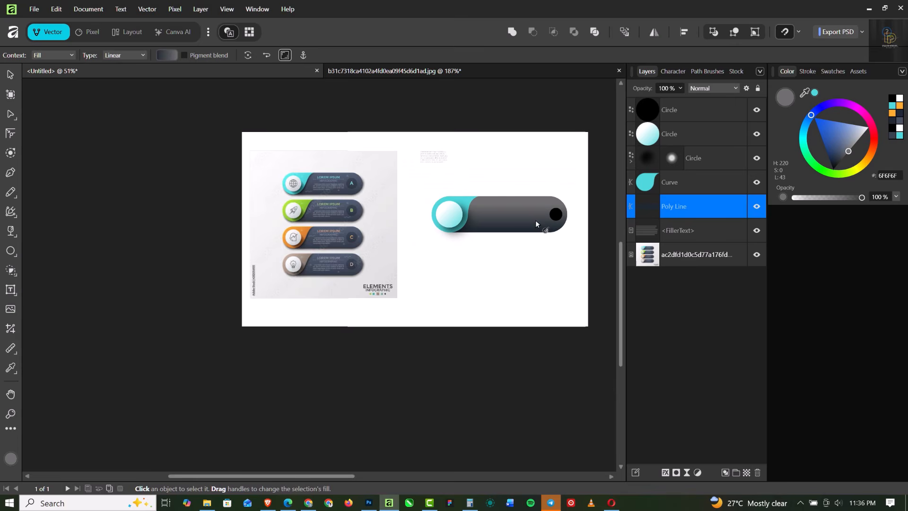
click(11, 459)
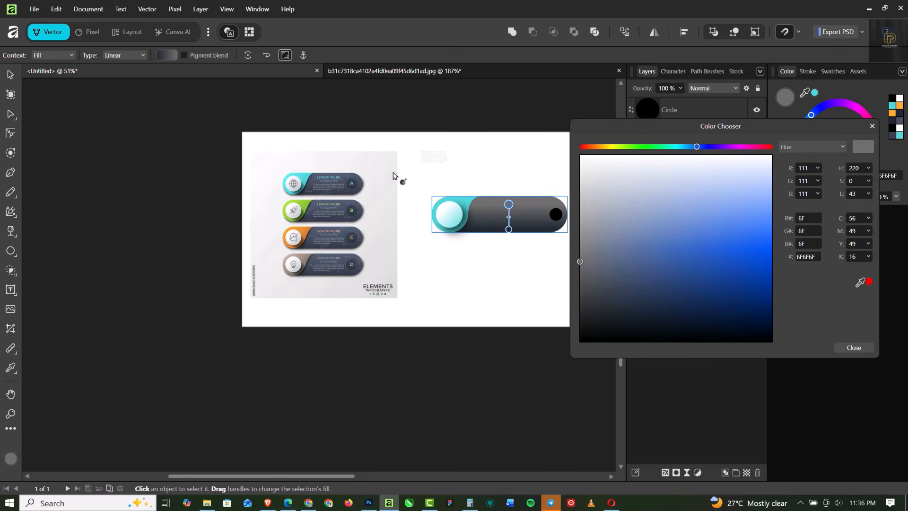
drag(860, 282, 316, 177)
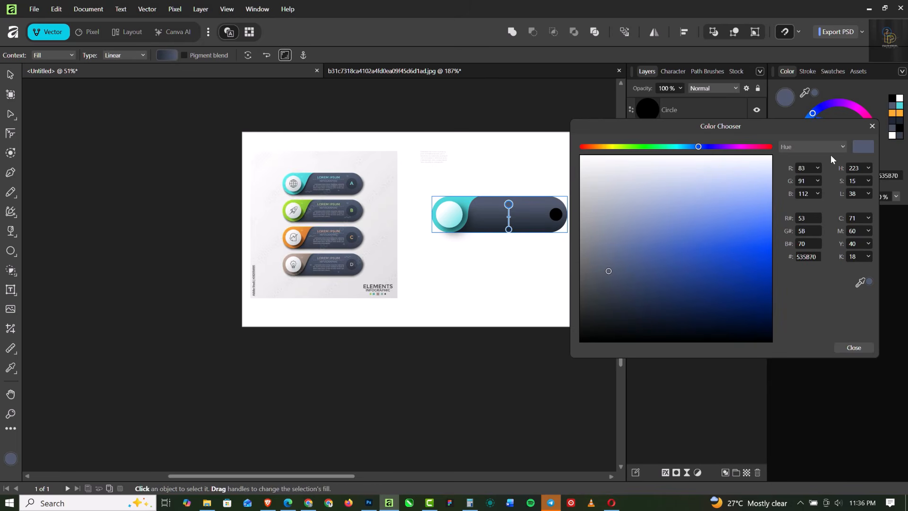
drag(608, 274, 601, 254)
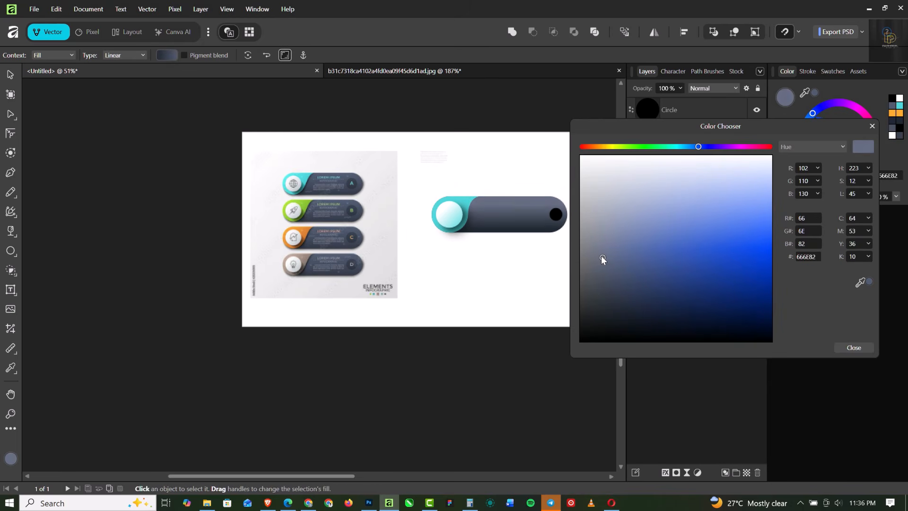
click(873, 126)
key(v)
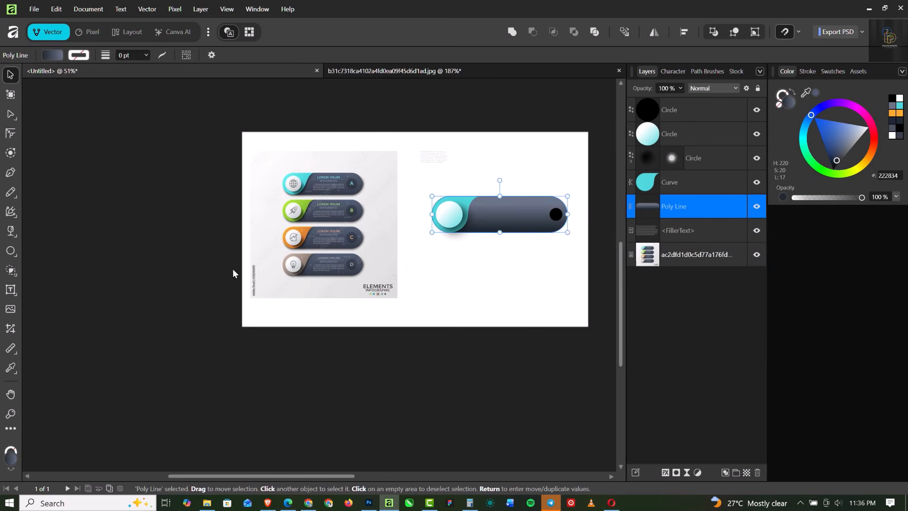
click(517, 285)
Add an Outer Shadow layer effect to the turquoise curved shape at the pill's left end.
scroll(521, 214, up, 2)
scroll(529, 218, up, 1)
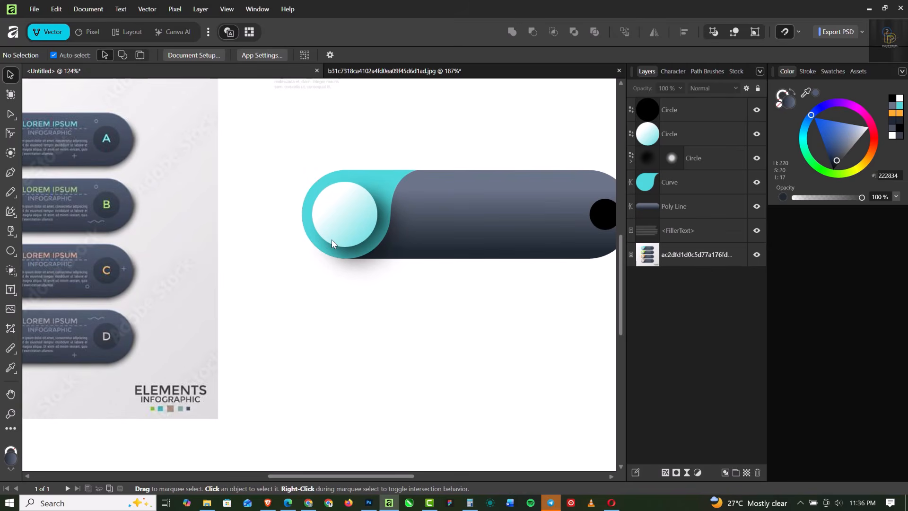
scroll(392, 199, up, 1)
click(371, 166)
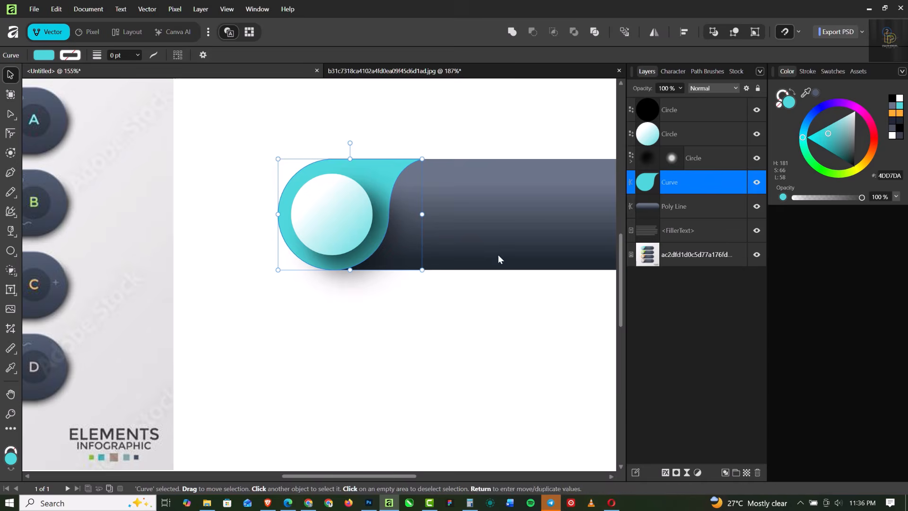
scroll(473, 246, down, 4)
scroll(220, 186, up, 5)
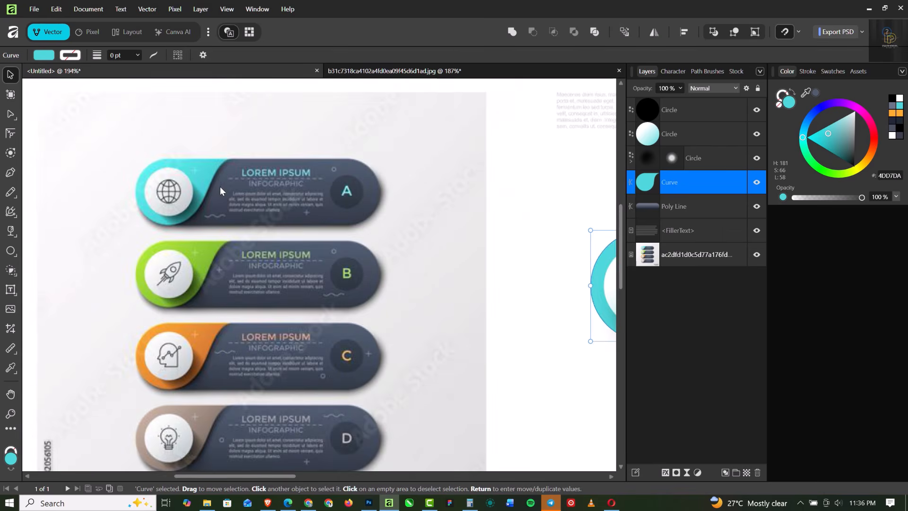
scroll(191, 192, down, 3)
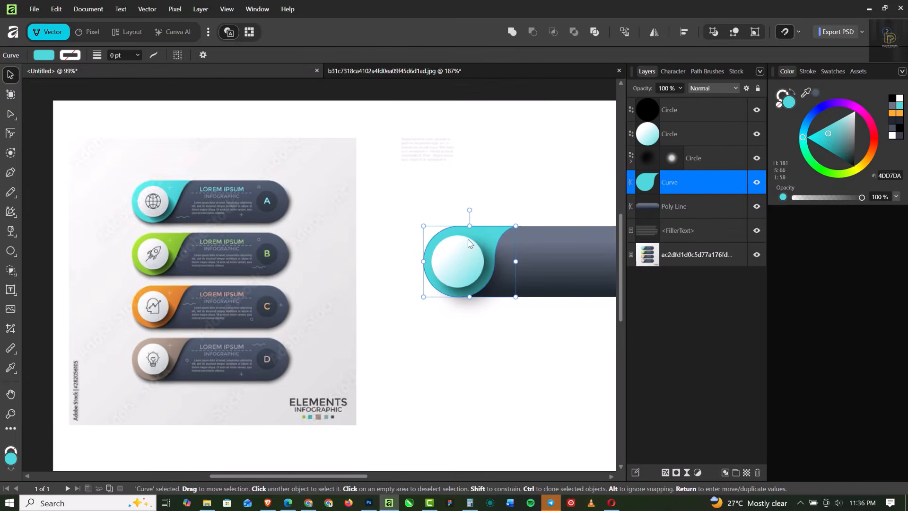
scroll(527, 234, up, 2)
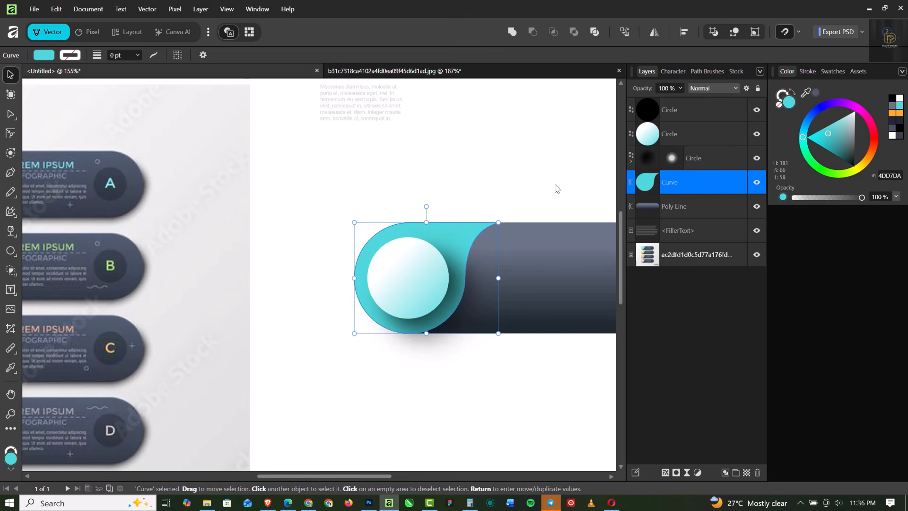
click(665, 472)
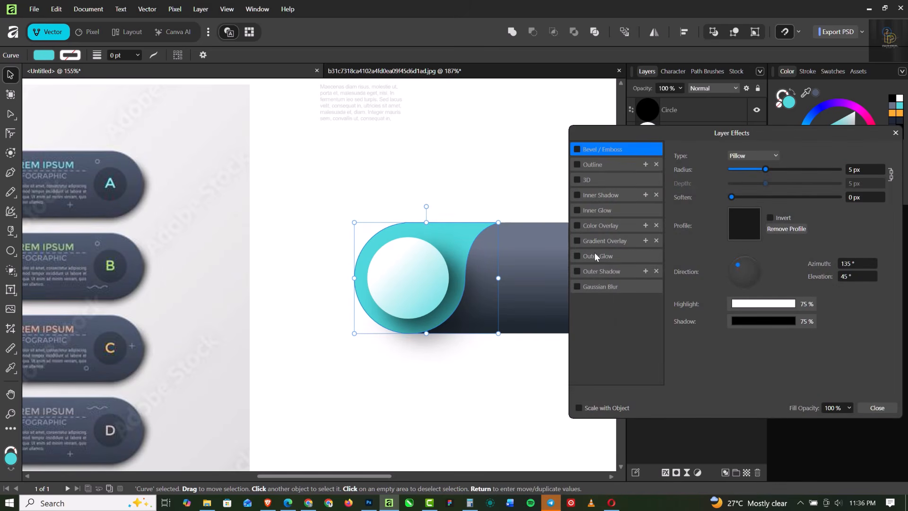
click(577, 271)
click(621, 272)
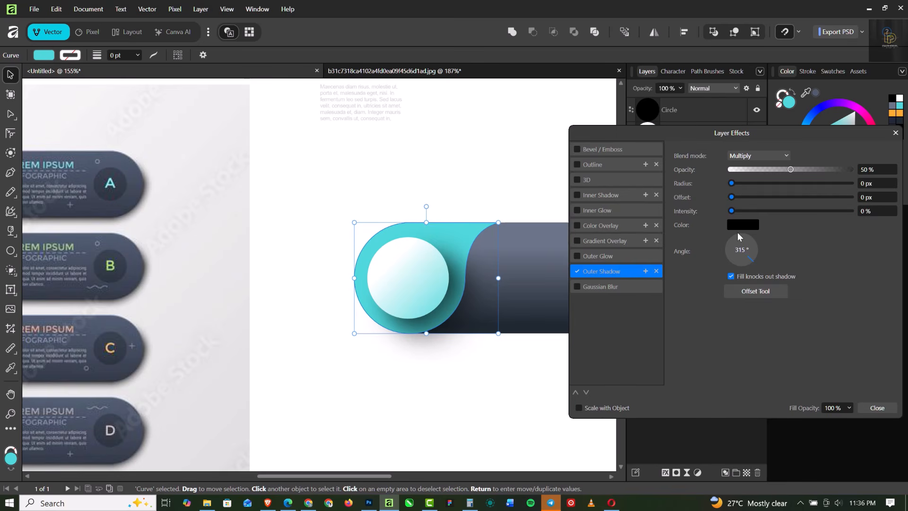
Set the turquoise shape's outer shadow to a 17.4 px radius, 3.8 px offset and 85% opacity.
drag(732, 184, 766, 199)
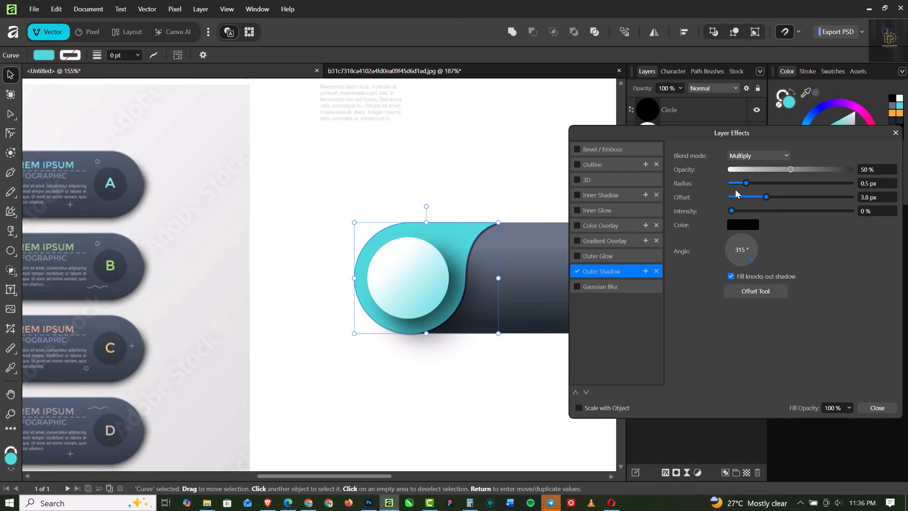
drag(746, 185, 795, 192)
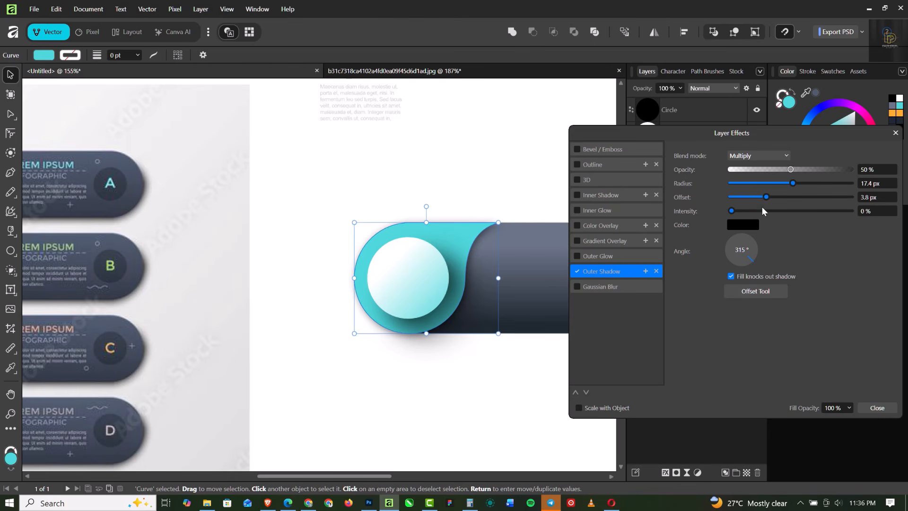
drag(792, 172, 832, 171)
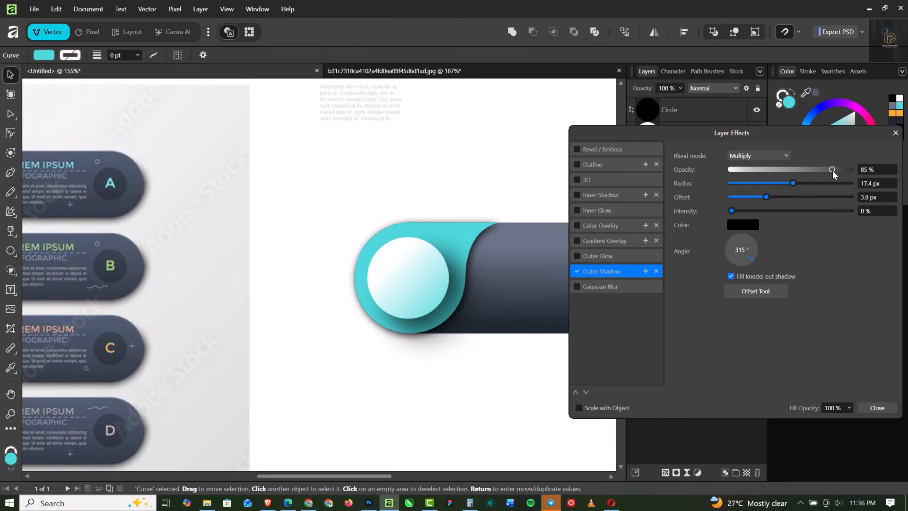
click(895, 133)
click(430, 163)
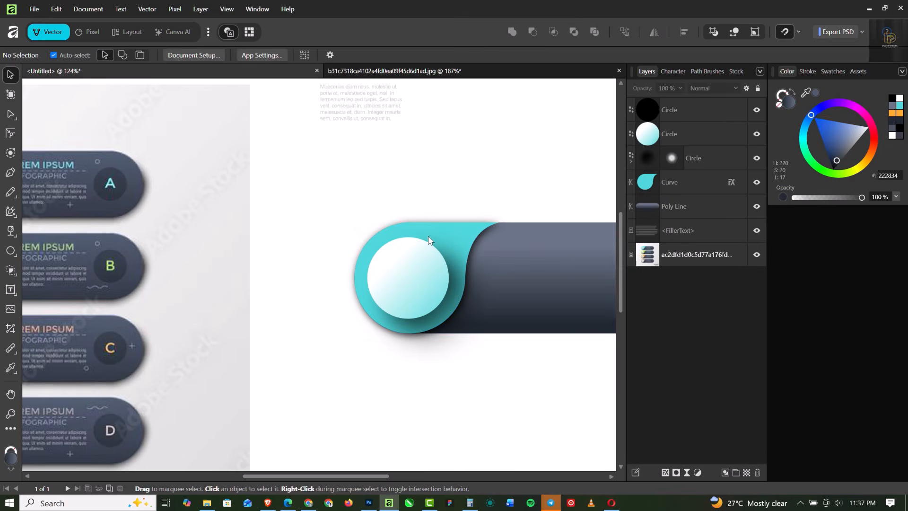
Duplicate the small black circle at the pill's right end and offset the copy slightly down and to the right.
scroll(433, 248, down, 4)
scroll(444, 248, up, 3)
scroll(430, 264, up, 2)
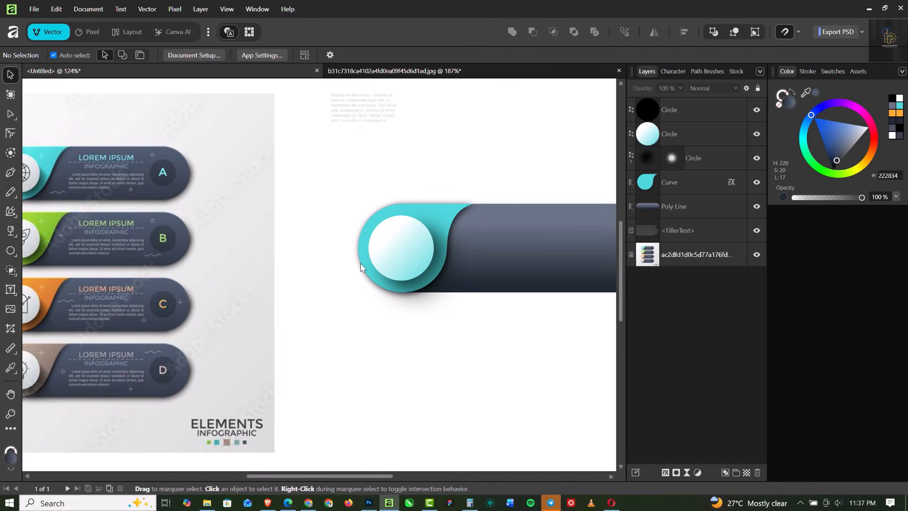
scroll(361, 263, down, 1)
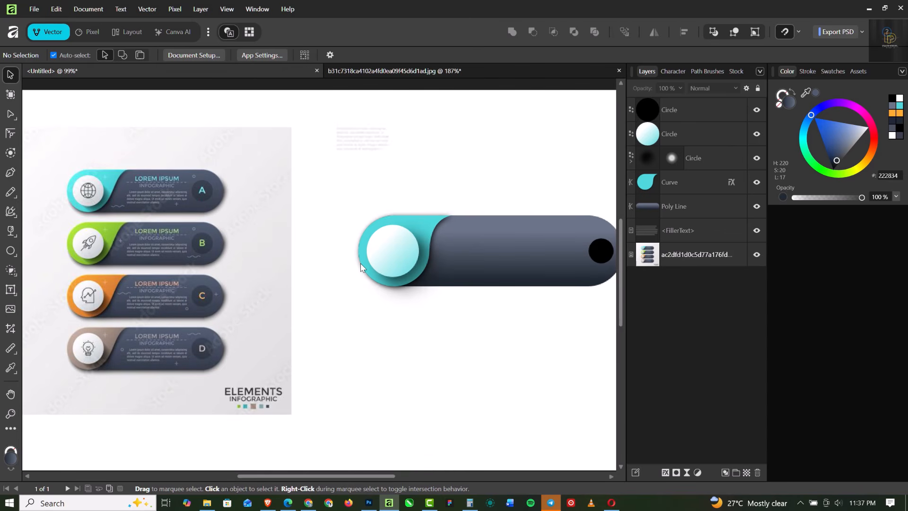
click(394, 256)
scroll(549, 249, up, 5)
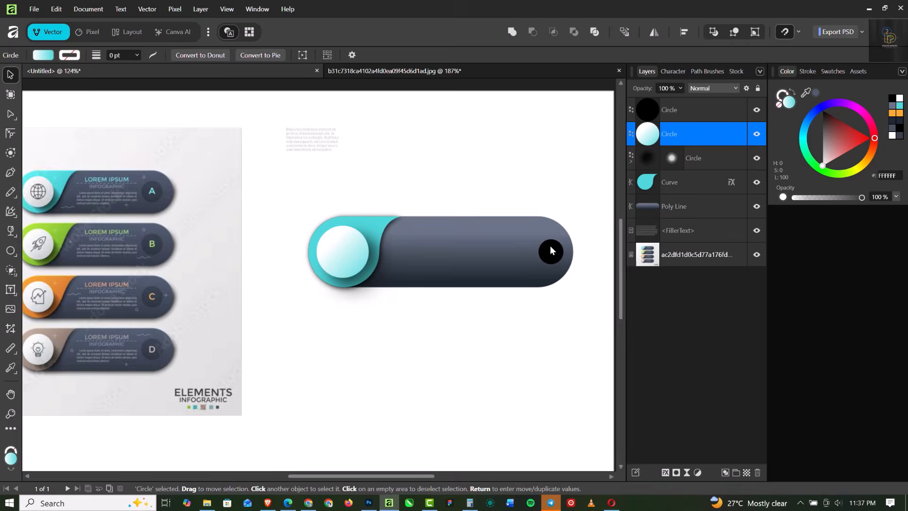
click(553, 258)
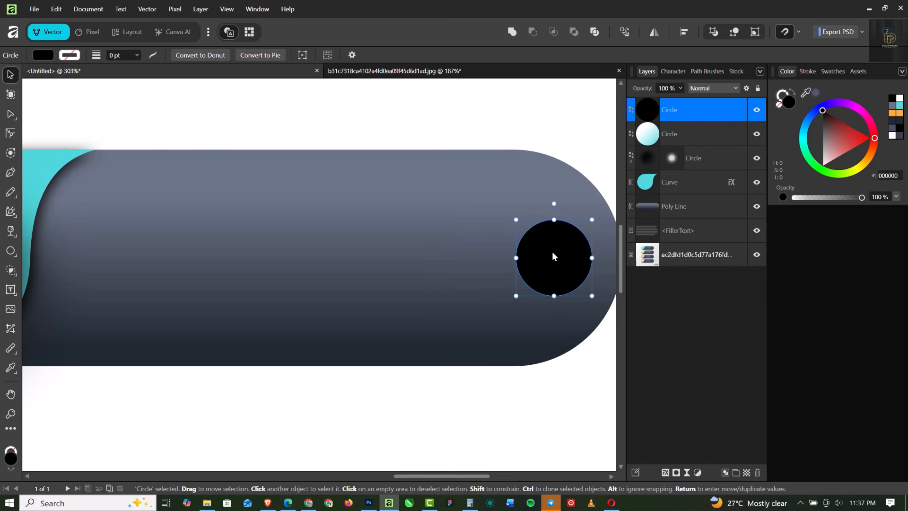
key(ctrl+j)
scroll(560, 249, up, 2)
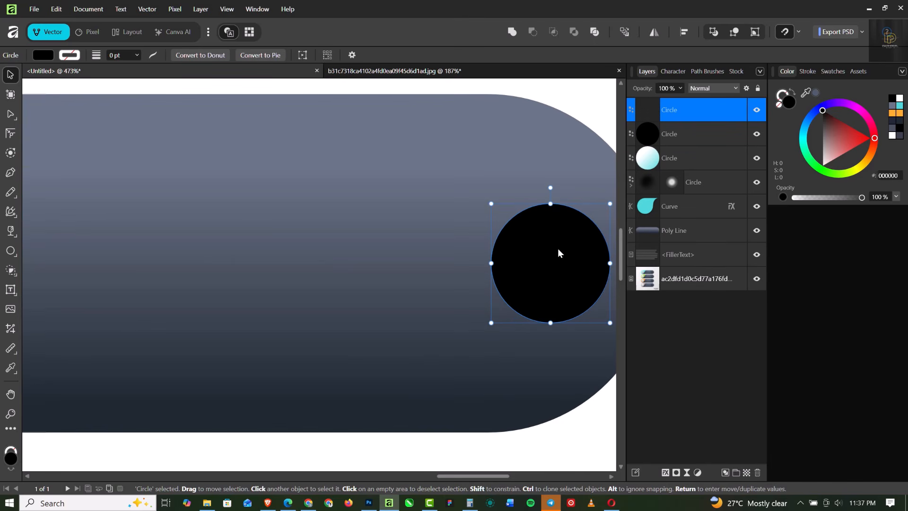
drag(548, 251, 556, 257)
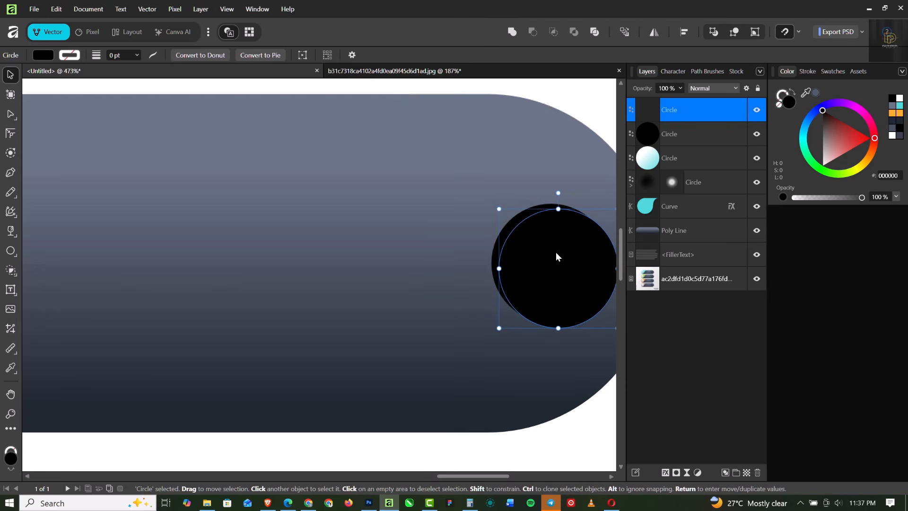
Fill the original small circle behind the offset black copy with turquoise 4DD7DA, leaving a crescent at its upper left.
click(515, 218)
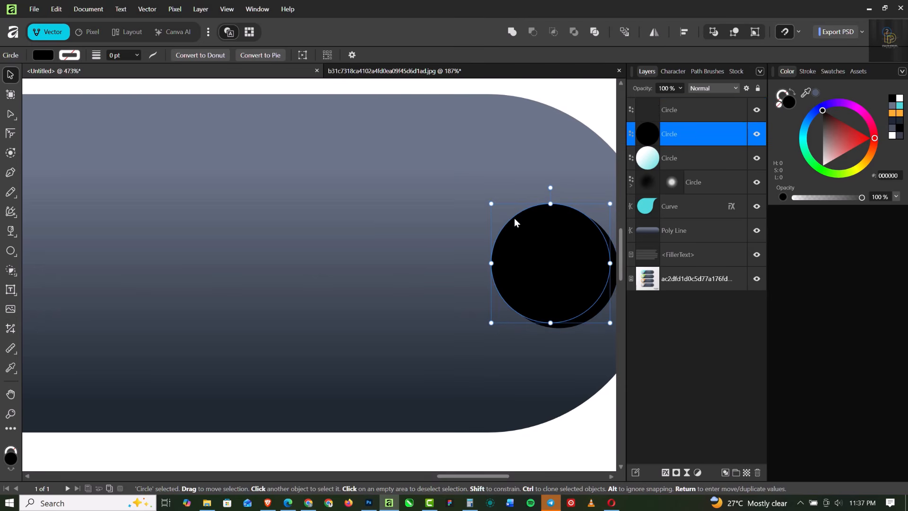
click(895, 107)
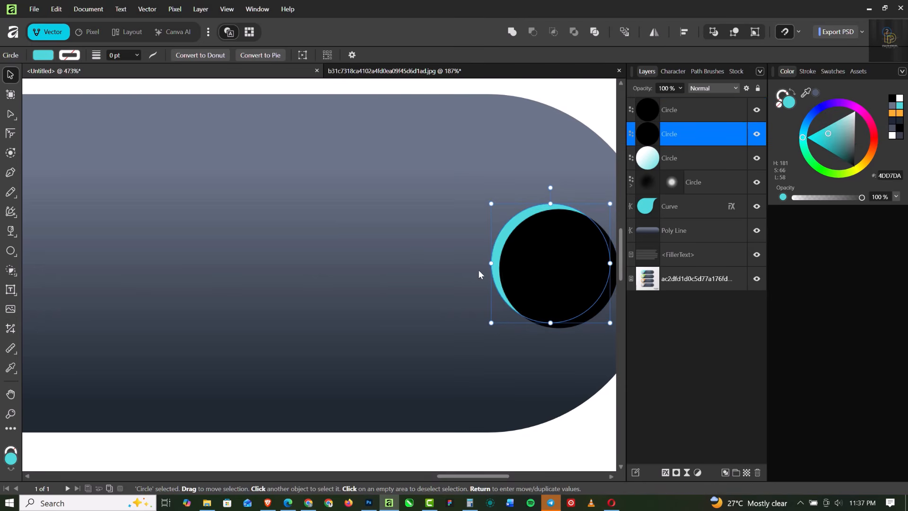
scroll(478, 270, down, 4)
scroll(518, 271, up, 5)
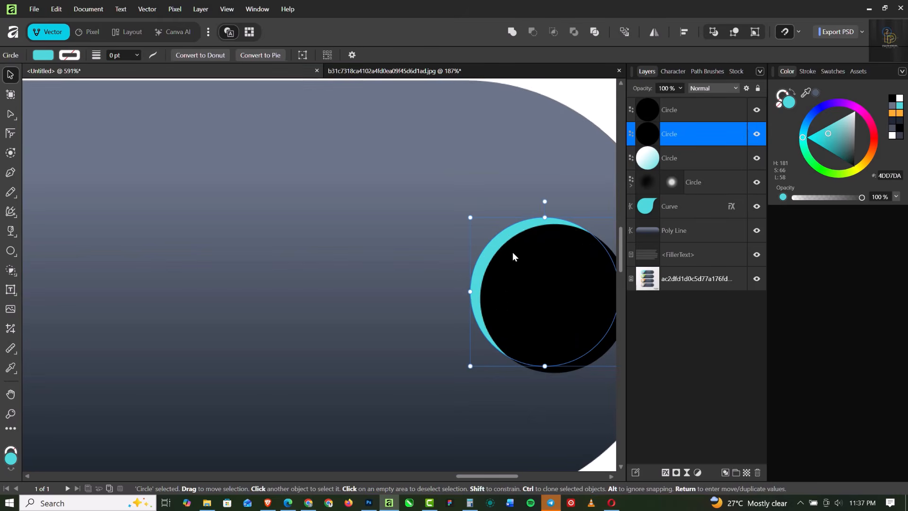
Apply a live Gaussian Blur with a 3.4 px radius to the small turquoise circle at the pill's right end.
click(687, 472)
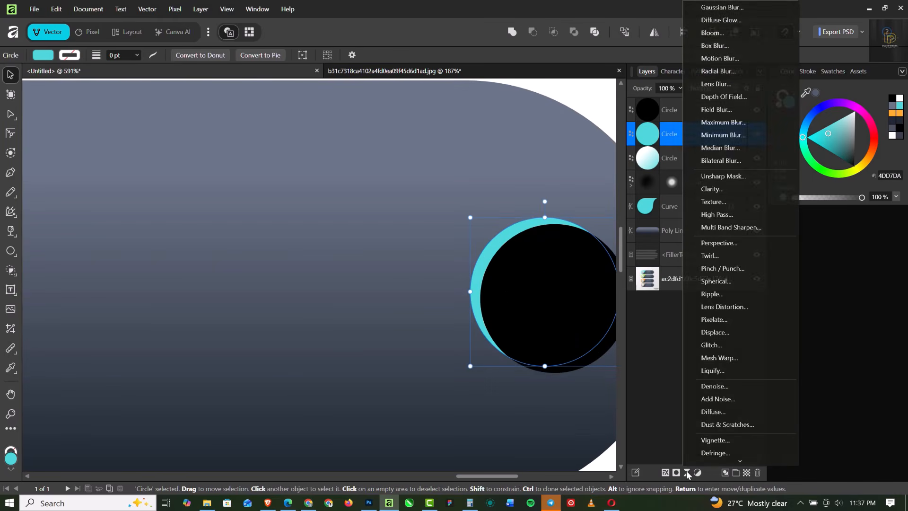
click(735, 10)
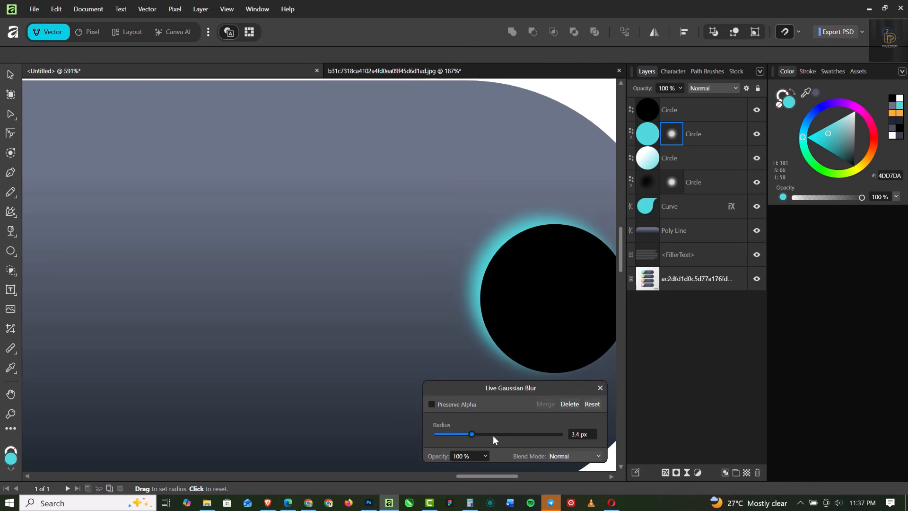
click(600, 388)
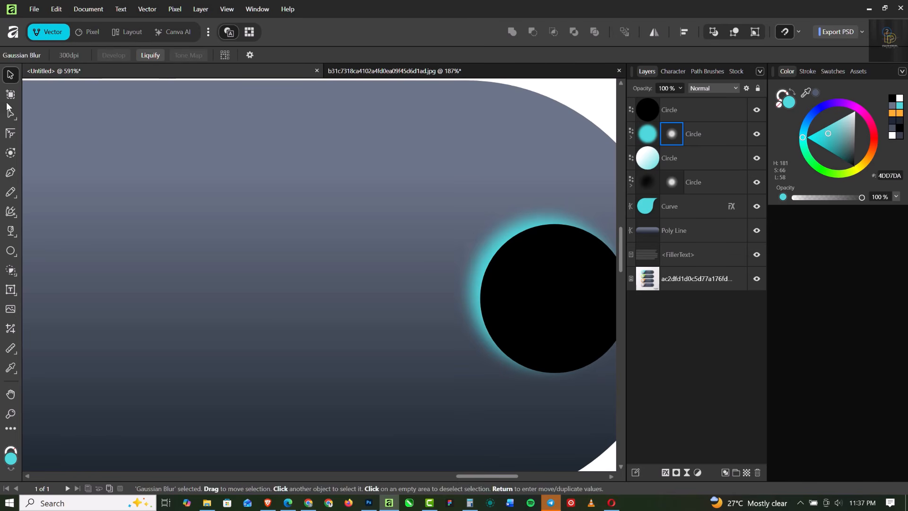
scroll(315, 194, down, 8)
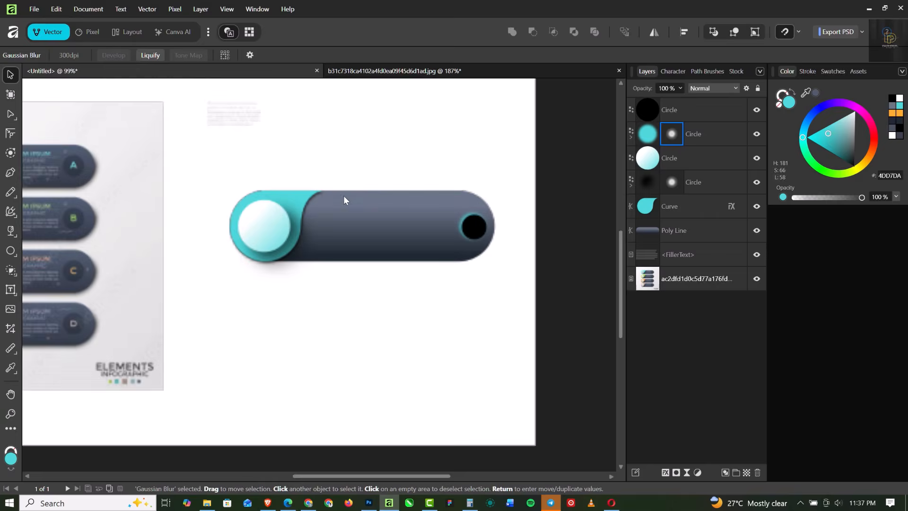
scroll(353, 211, up, 2)
click(491, 253)
scroll(492, 254, down, 3)
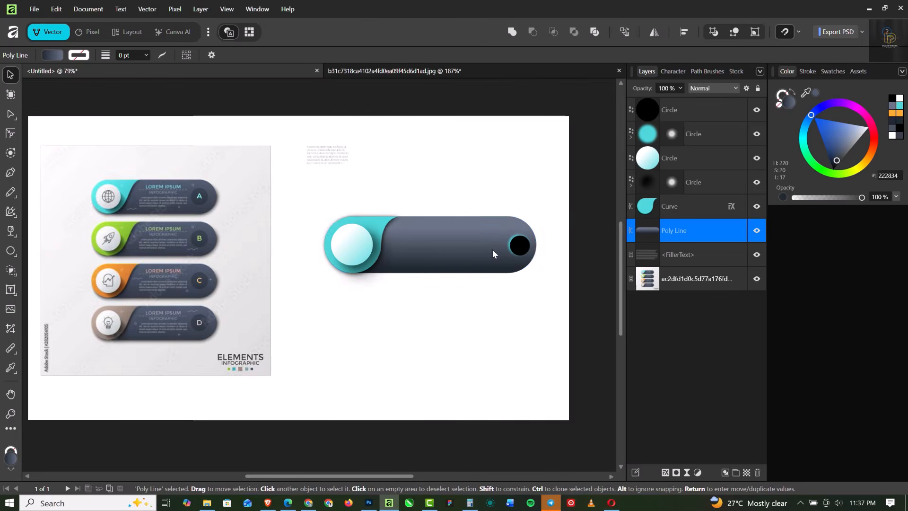
Move the filler text block onto the middle of the slate pill and bring it to the front.
scroll(398, 252, up, 2)
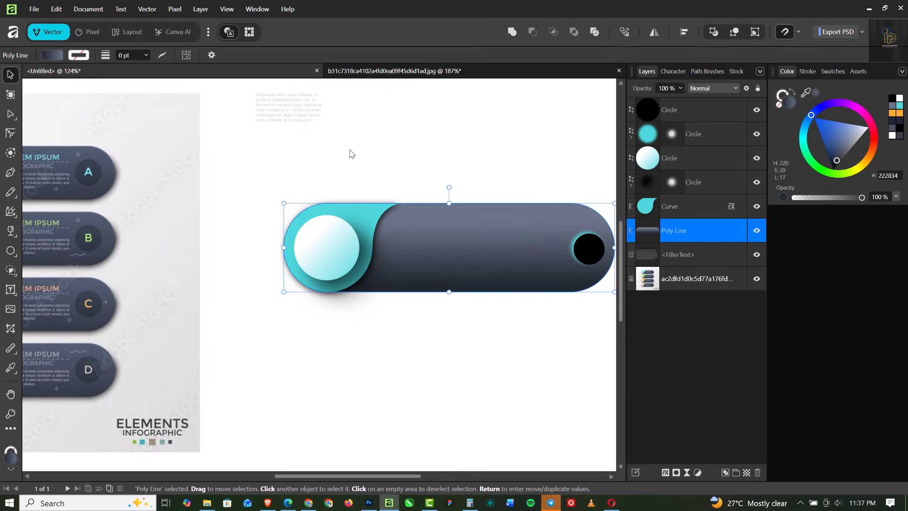
scroll(368, 165, down, 2)
click(320, 134)
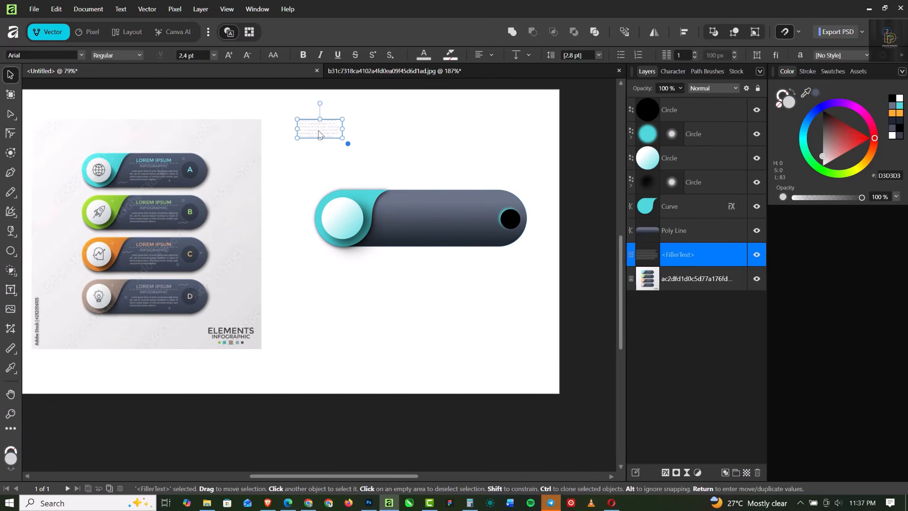
drag(320, 130, 425, 240)
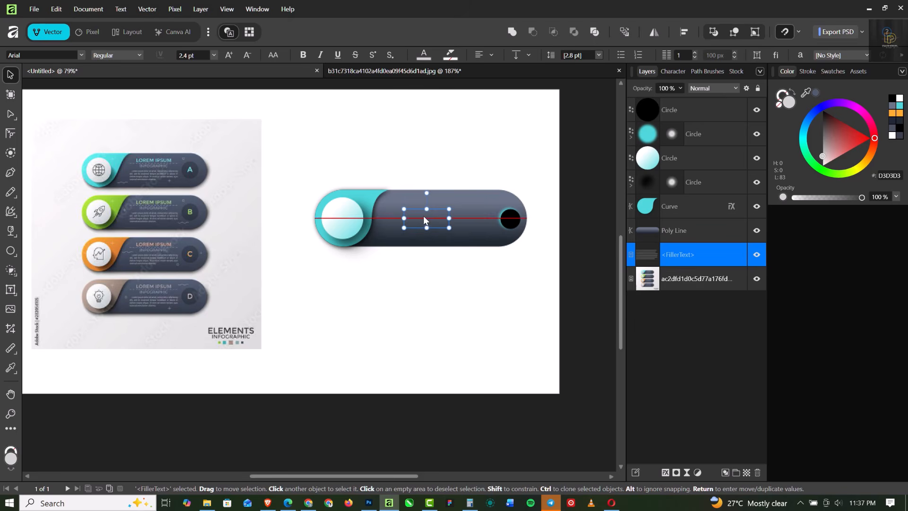
key(ctrl+shift+bracketright)
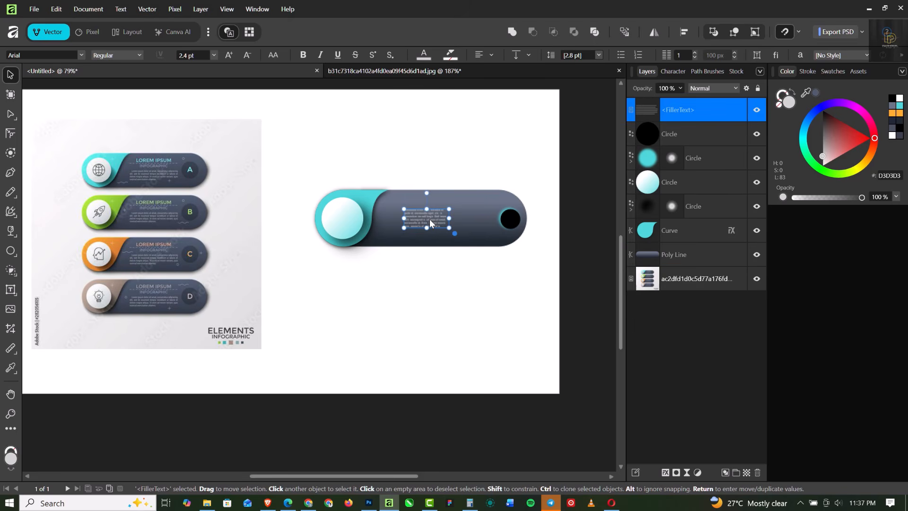
Widen the filler text frame and reposition it between the turquoise curve and the small black circle.
ctrl+scroll(447, 220, up, 3)
drag(445, 220, 507, 221)
drag(446, 238, 450, 217)
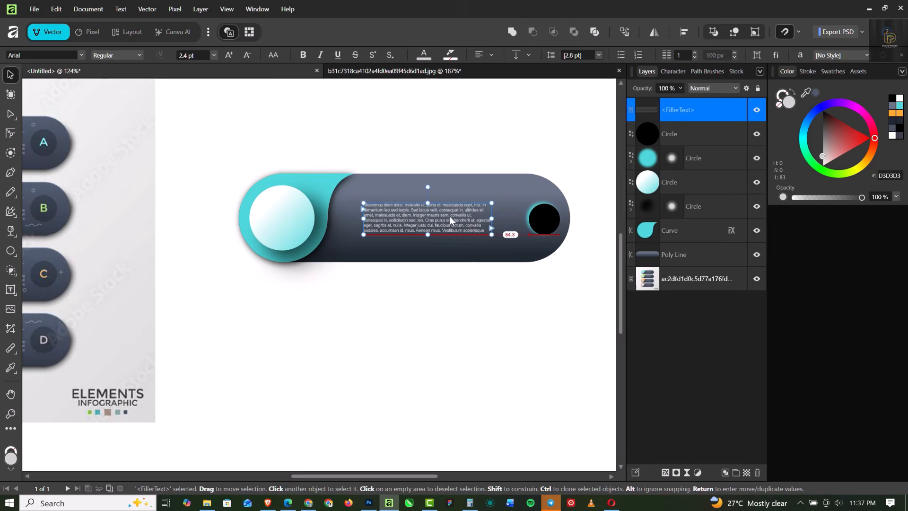
click(475, 277)
scroll(490, 248, down, 5)
scroll(454, 234, up, 2)
scroll(441, 246, up, 2)
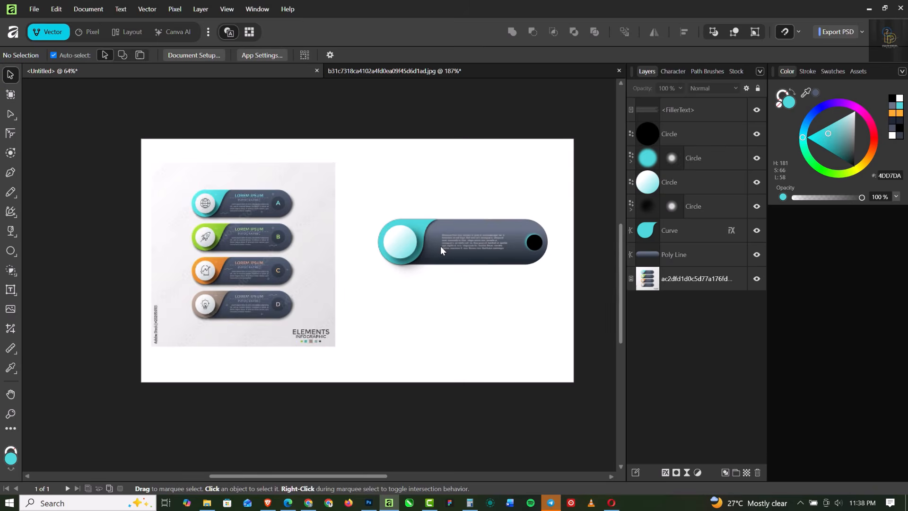
Create the artistic text letter "A" in the empty area above the pill.
scroll(445, 248, down, 2)
scroll(441, 251, up, 2)
scroll(521, 246, up, 4)
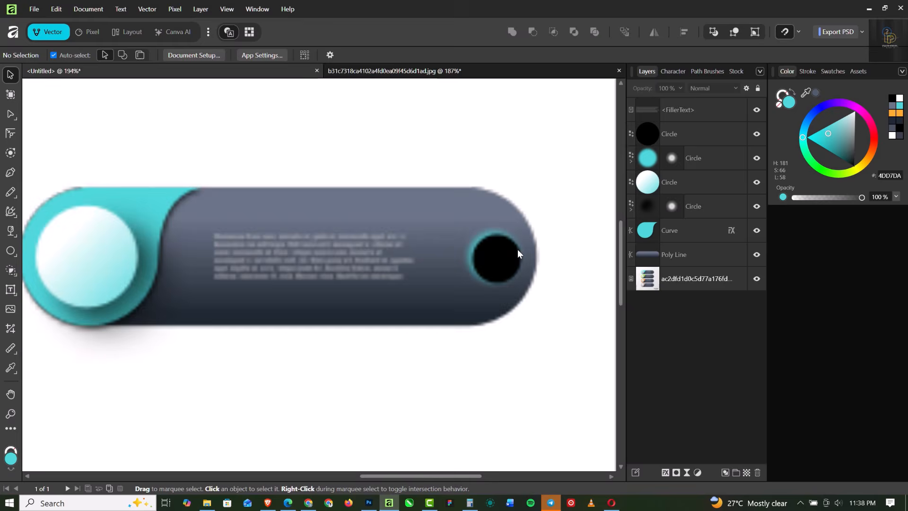
click(500, 258)
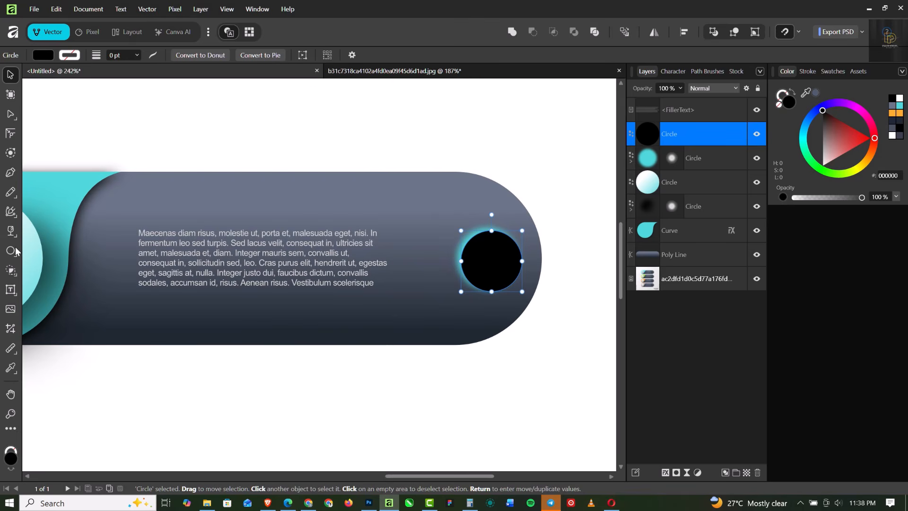
click(12, 291)
click(57, 288)
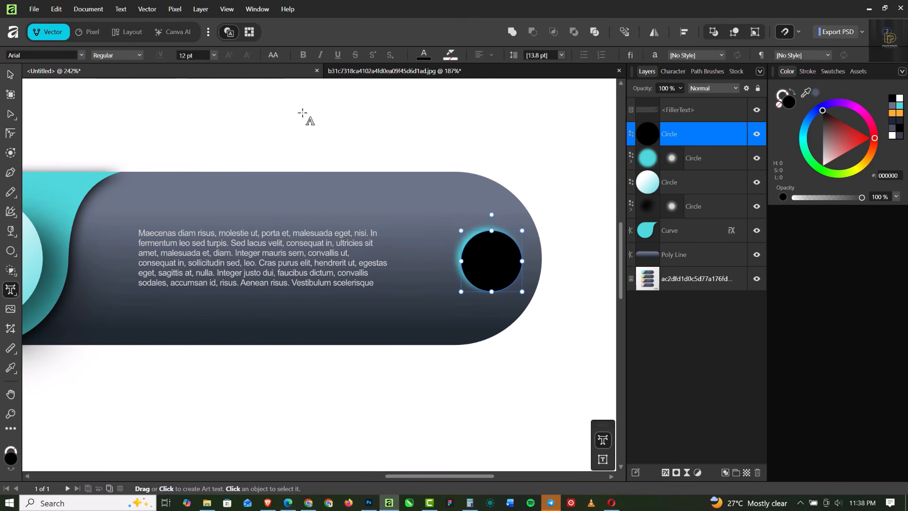
drag(303, 112, 305, 146)
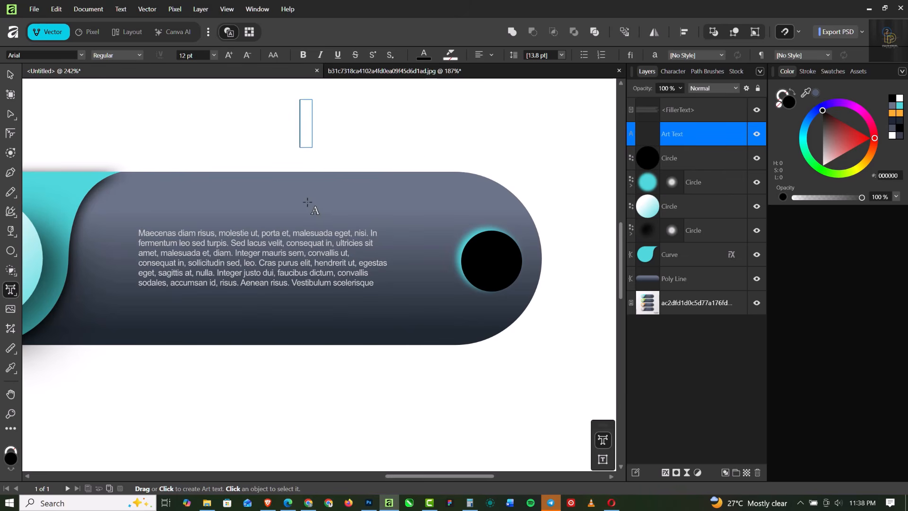
text(A)
click(9, 75)
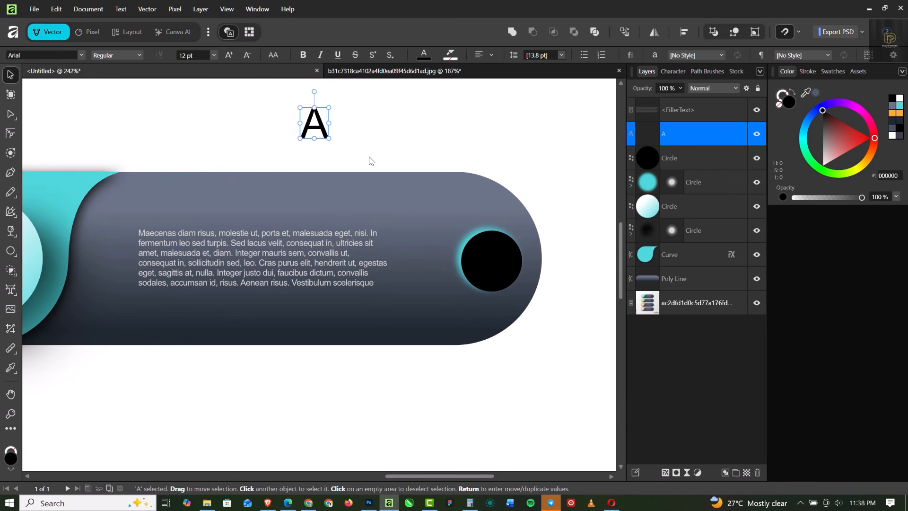
Set the letter A's font to Sage.
click(40, 55)
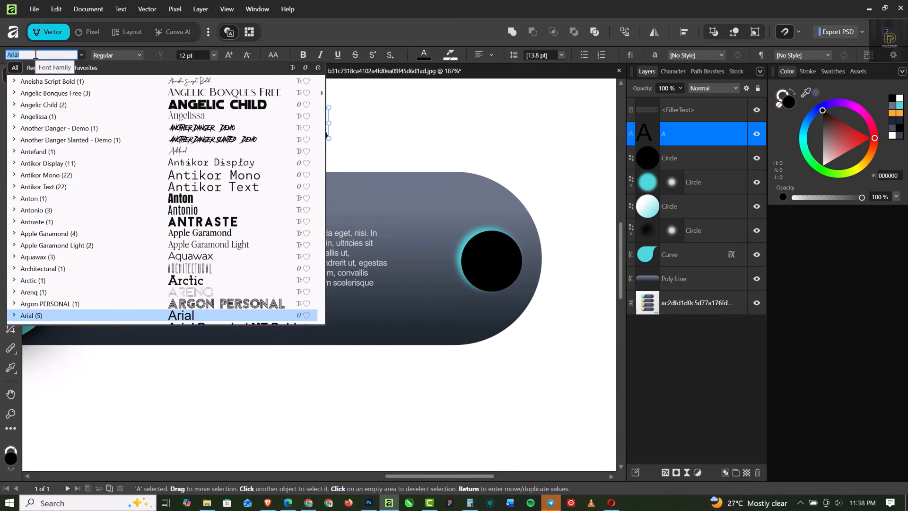
text(sage)
key(Return)
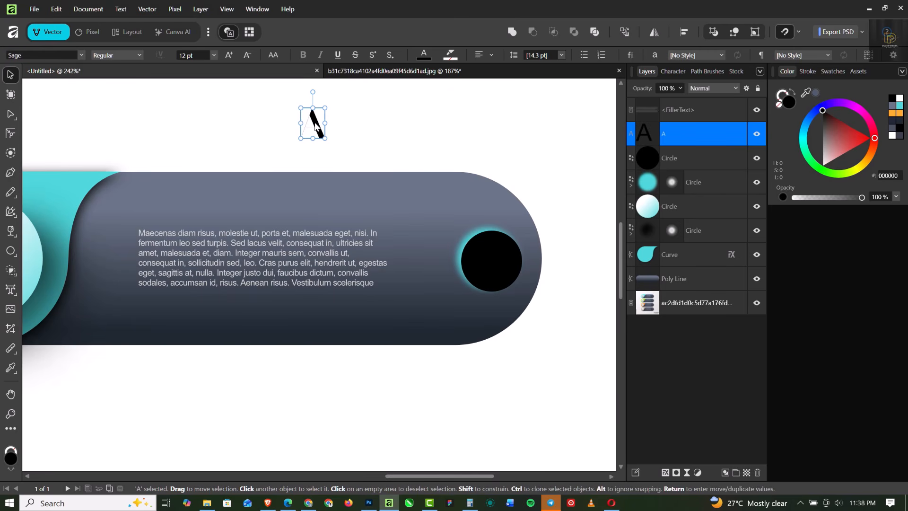
Move the letter A onto the small black circle and fill it with white FFFFFF.
drag(315, 124, 502, 260)
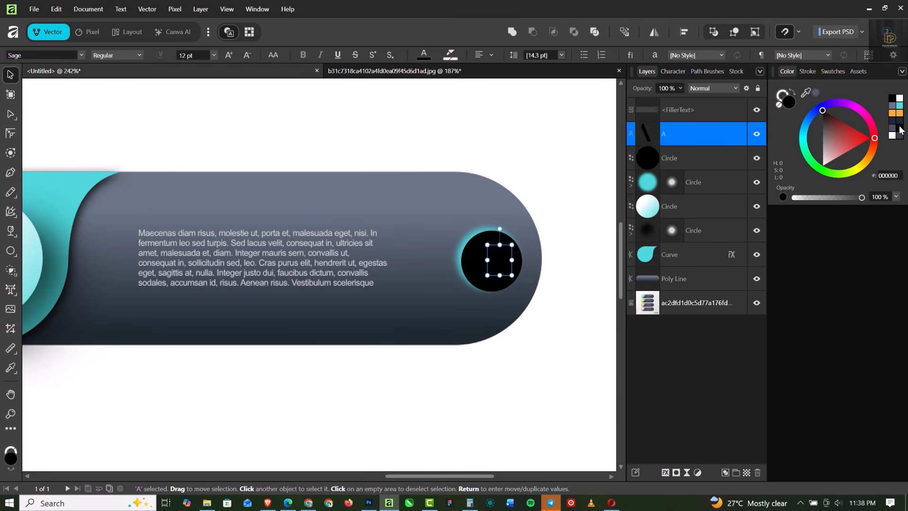
click(899, 98)
scroll(504, 267, up, 2)
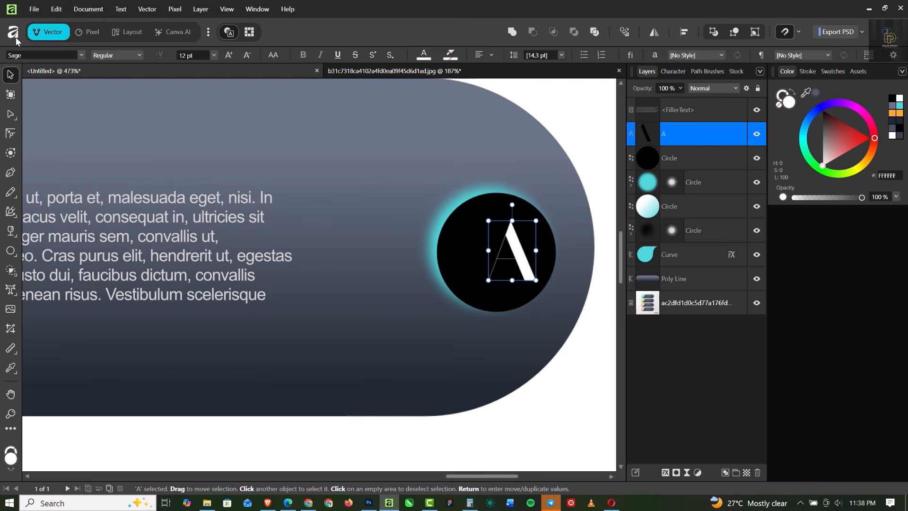
Set the letter A's font to Russo One, scale it to 9.6 pt and centre it in the black circle.
click(82, 55)
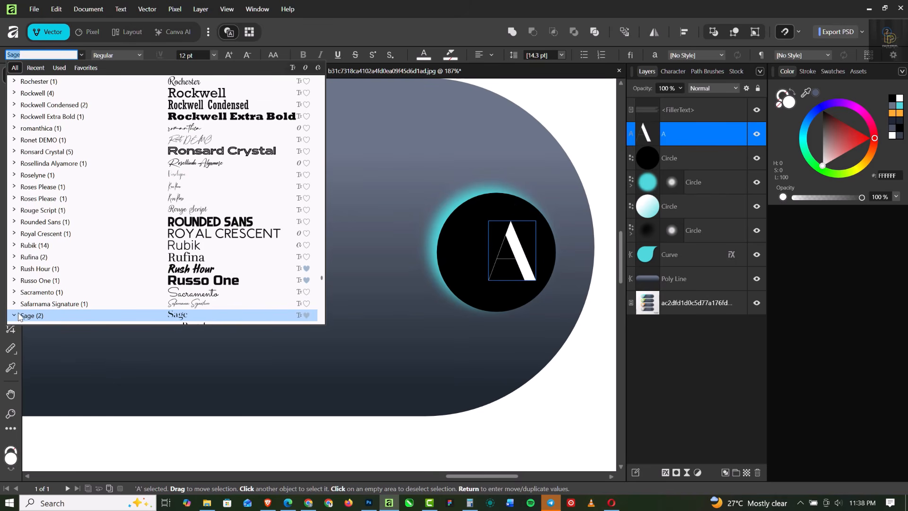
click(208, 281)
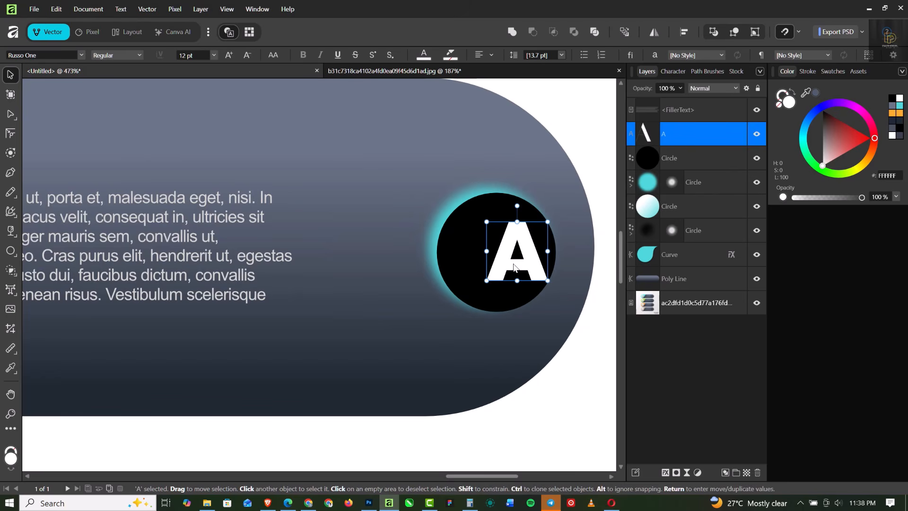
mouse_move(521, 262)
mouse_down()
mouse_move(502, 262)
mouse_move(524, 271)
mouse_move(510, 269)
mouse_up()
Fill the letter A with turquoise 4DD7DA and deselect it.
click(899, 106)
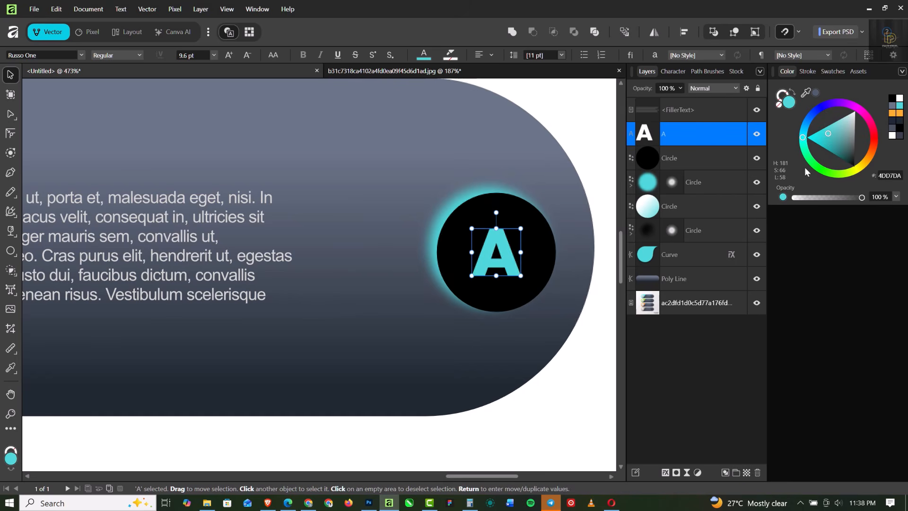
key(ctrl+0)
click(456, 289)
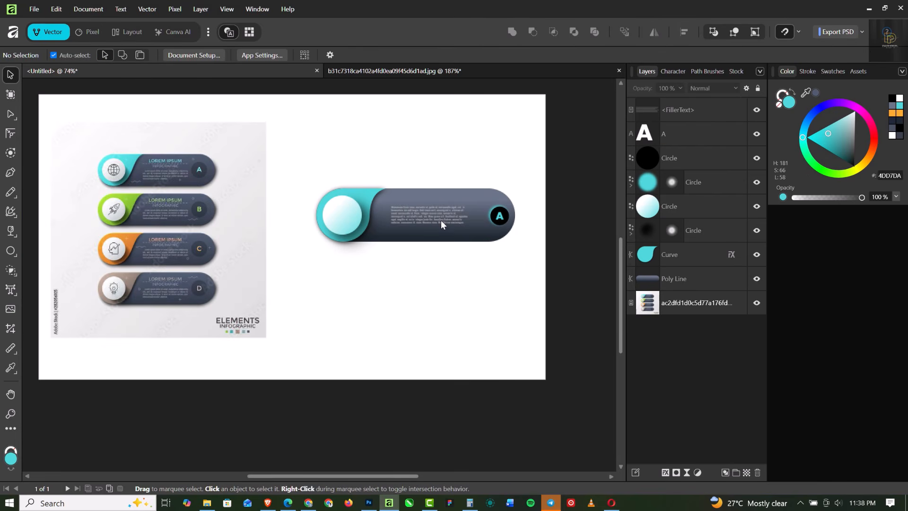
Group all the banner's layers, from the slate pill up to the filler text, leaving out the reference image.
scroll(108, 183, up, 3)
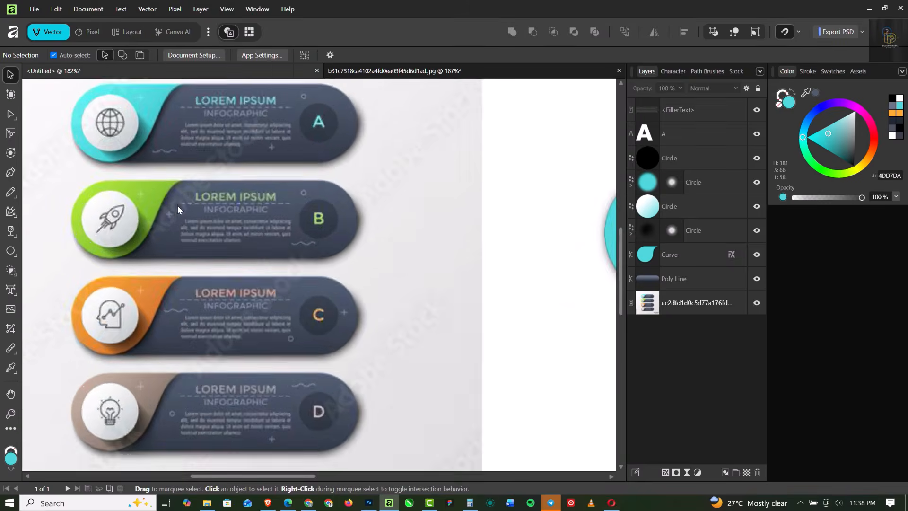
scroll(156, 214, down, 5)
key(ctrl+0)
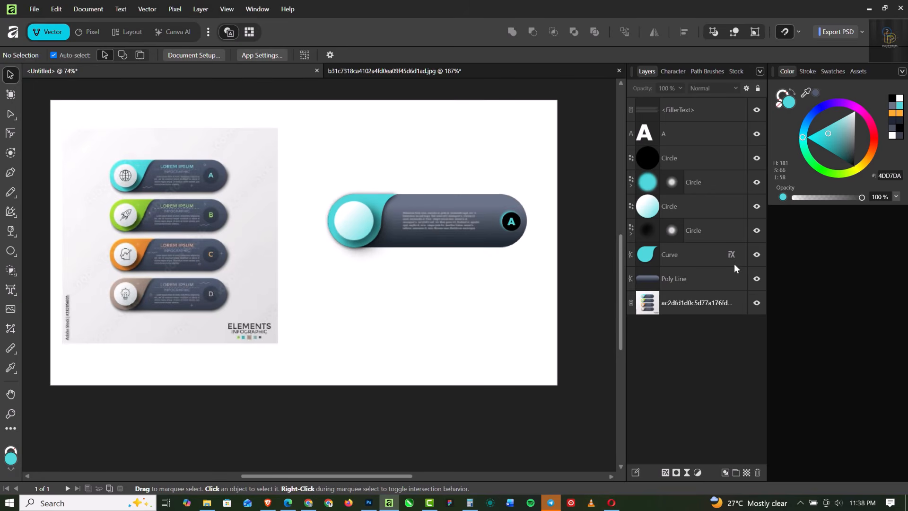
click(710, 277)
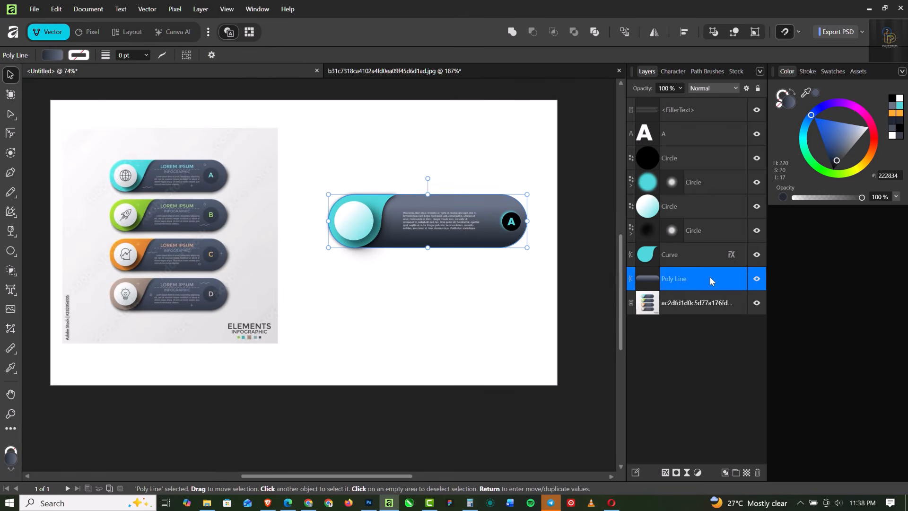
shift+click(703, 106)
key(ctrl+g)
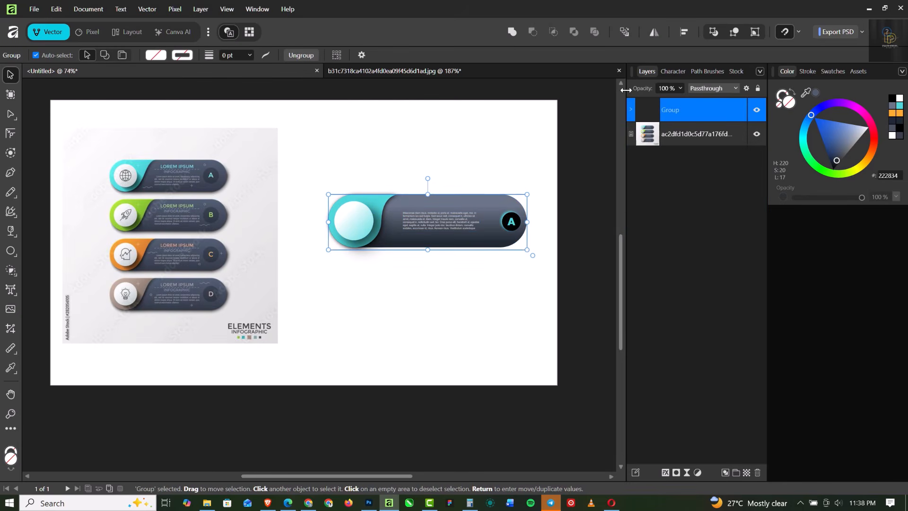
Duplicate the banner group and move the copy straight down below the original, leaving a small gap.
key(ctrl+j)
key(Down)
key(Down)
key(Down)
key(Down)
key(Down)
key(Down)
key(Down)
key(Down)
key(Down)
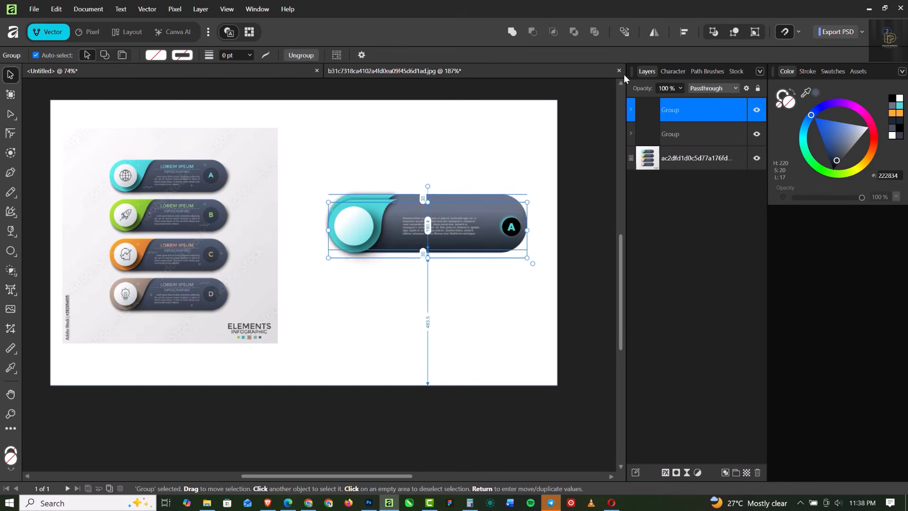
key(shift+Down)
key(shift+Down)
key(shift+Down)
key(shift+Down)
key(shift+Down)
key(shift+Down)
key(shift+Down)
key(shift+Down)
key(shift+Down)
key(shift+Down)
key(shift+Down)
key(shift+Down)
key(shift+Down)
key(shift+Down)
key(shift+Down)
key(shift+Down)
key(shift+Down)
key(shift+Down)
key(shift+Down)
key(shift+Down)
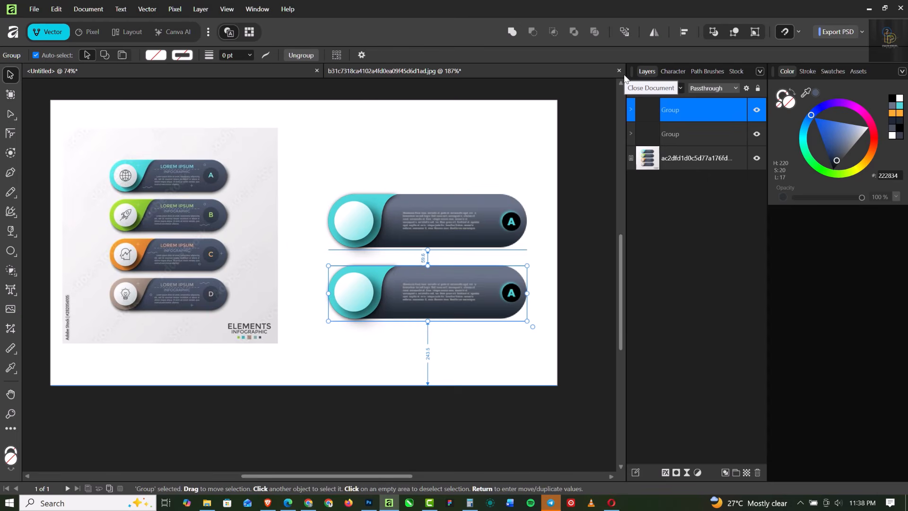
click(364, 350)
Recolour the curved end shape of the lower banner to green 59DA4D.
scroll(365, 281, up, 3)
double_click(385, 267)
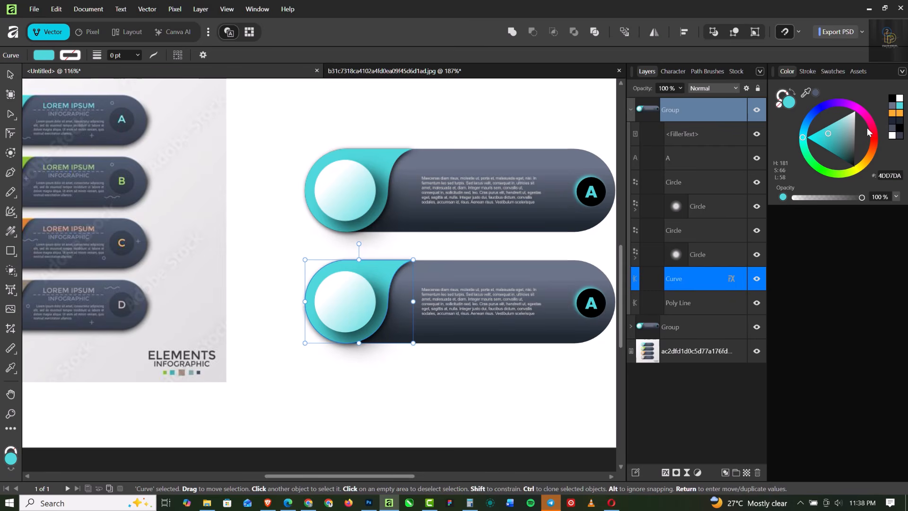
mouse_move(804, 138)
mouse_down()
mouse_move(835, 172)
mouse_move(825, 170)
mouse_up()
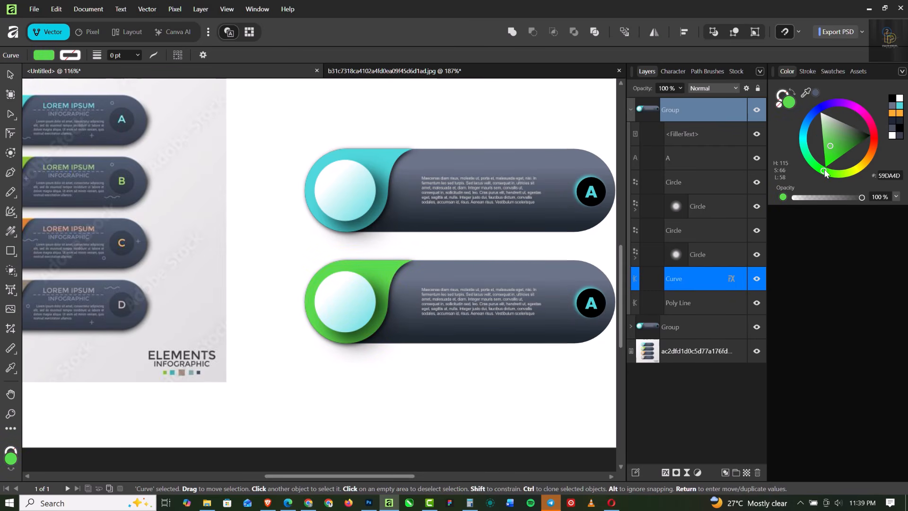
Recolour the turquoise end stop of the lower banner's white circle gradient to green 59DA4D.
click(347, 303)
scroll(347, 302, up, 3)
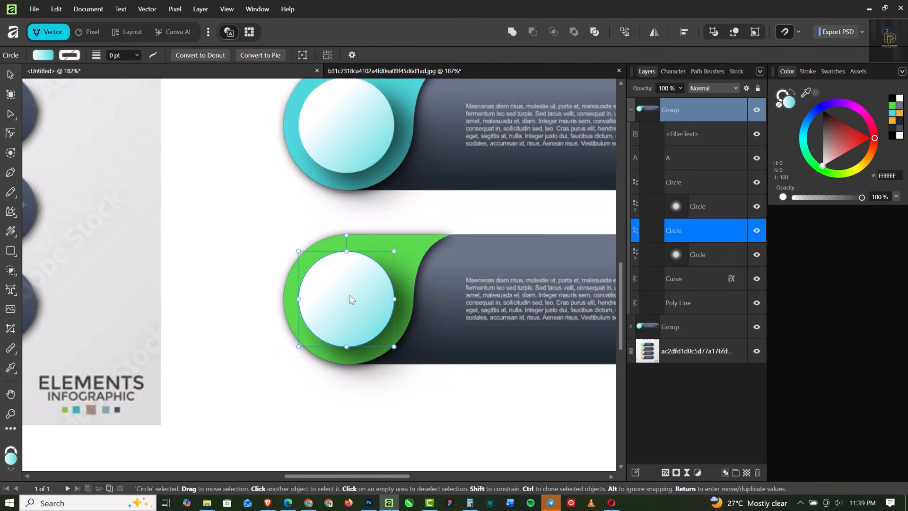
key(g)
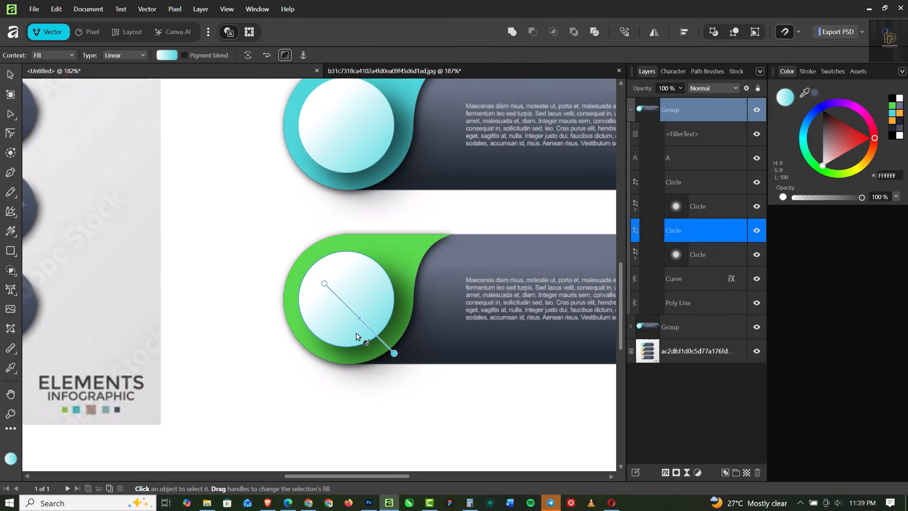
click(394, 353)
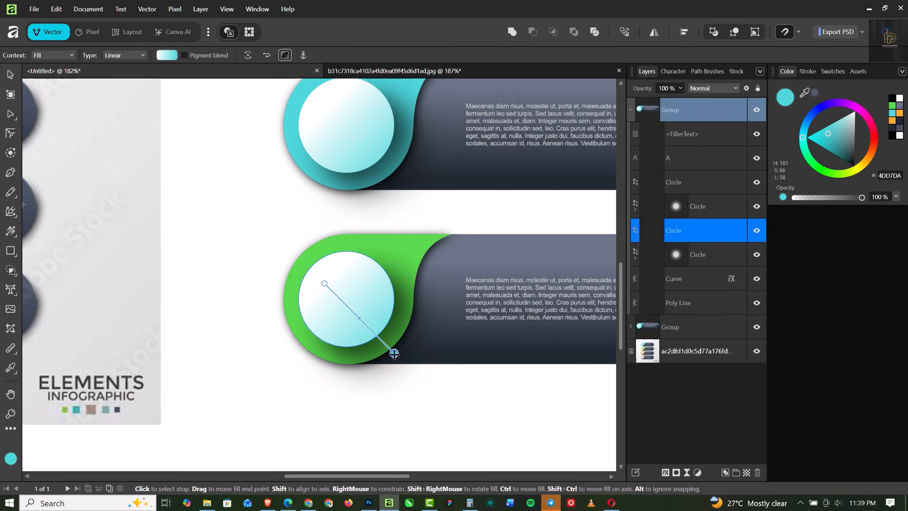
click(894, 107)
Recolour the letter A on the lower banner to green 59DA4D.
scroll(215, 268, down, 2)
scroll(543, 275, up, 4)
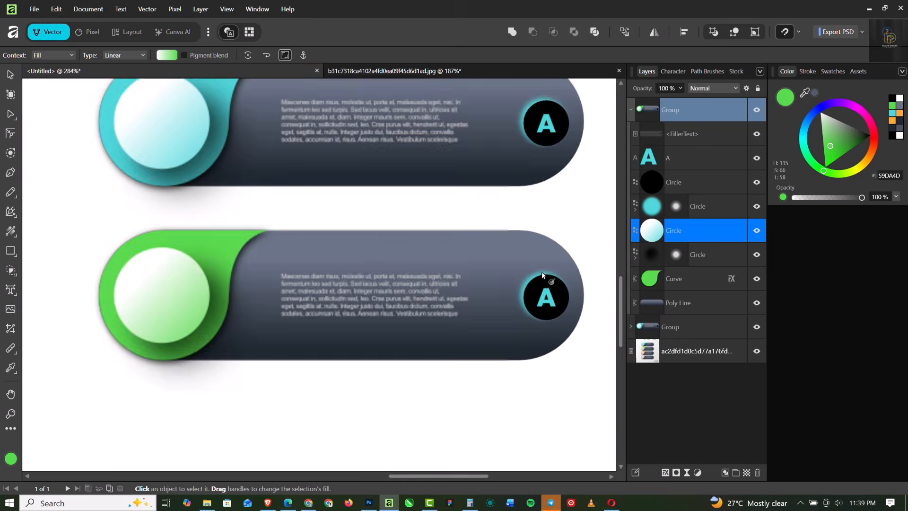
scroll(543, 275, up, 2)
click(563, 326)
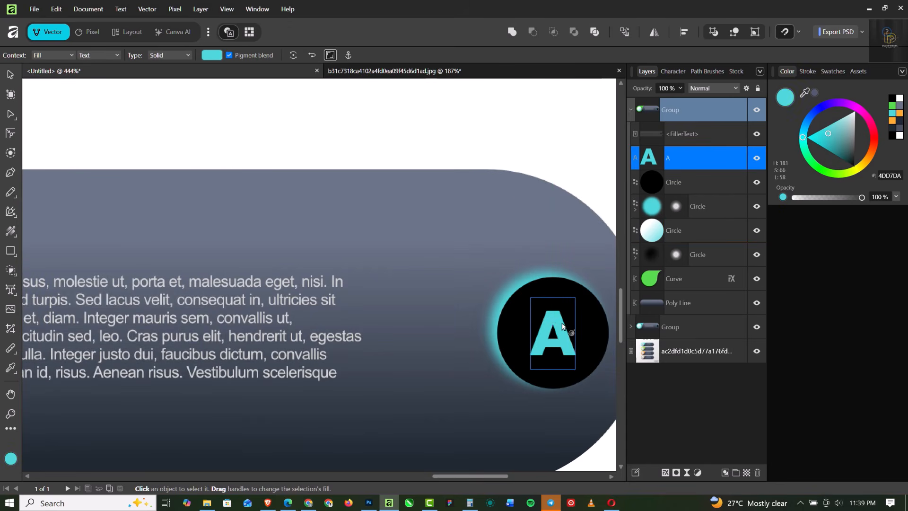
click(893, 107)
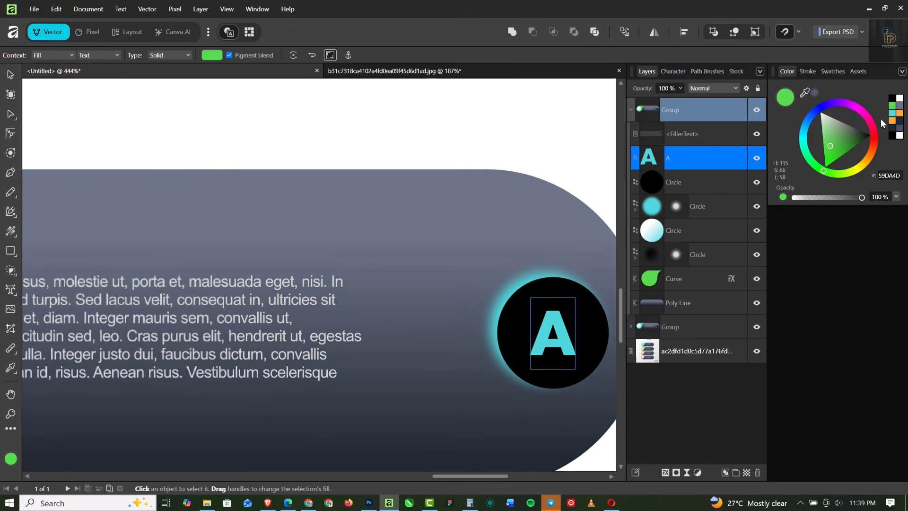
click(10, 74)
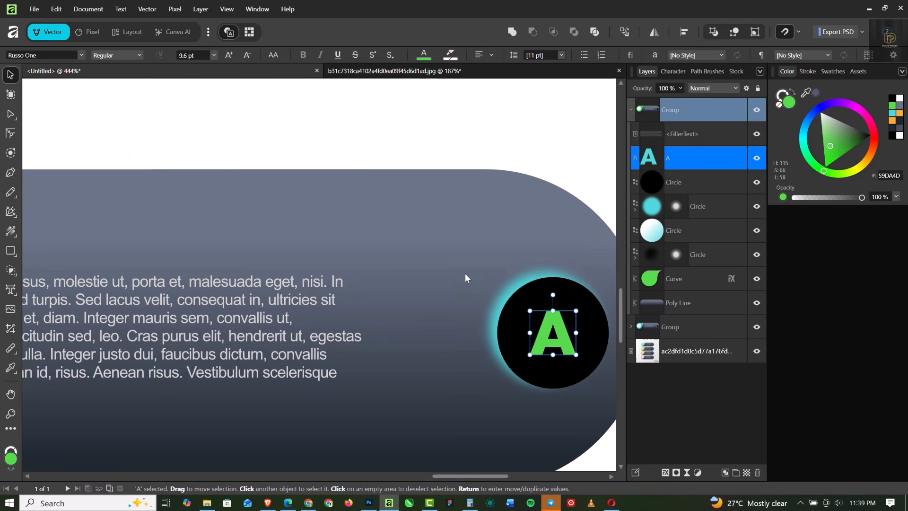
Recolour the blurred glow circle behind the lower banner's black badge to green 59DA4D and deselect it.
click(719, 208)
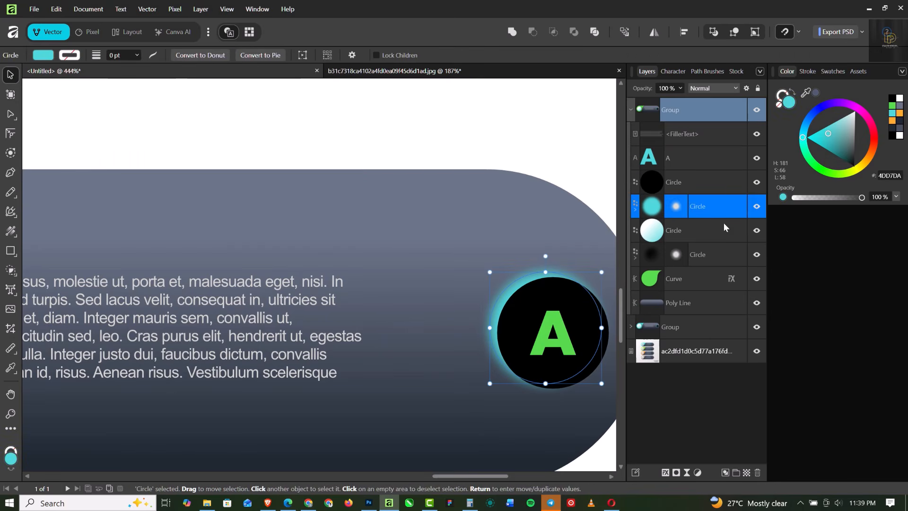
click(893, 107)
scroll(484, 299, down, 5)
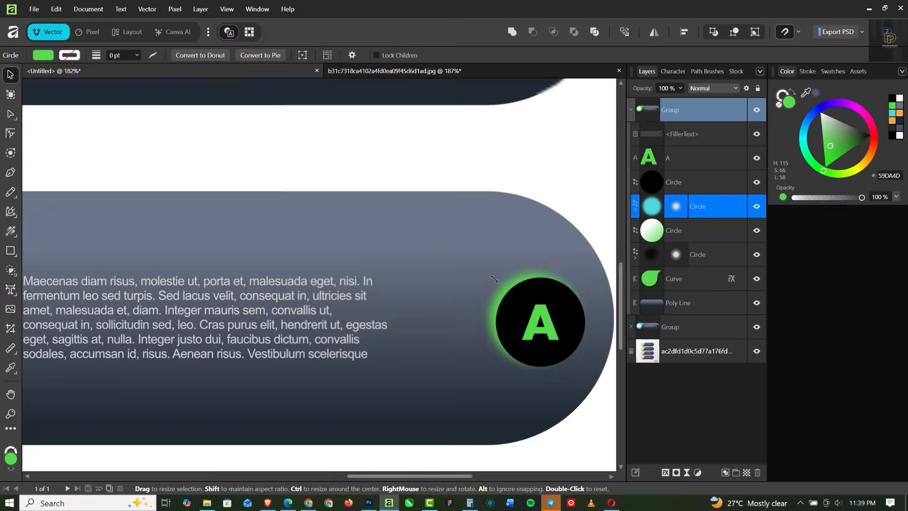
click(498, 378)
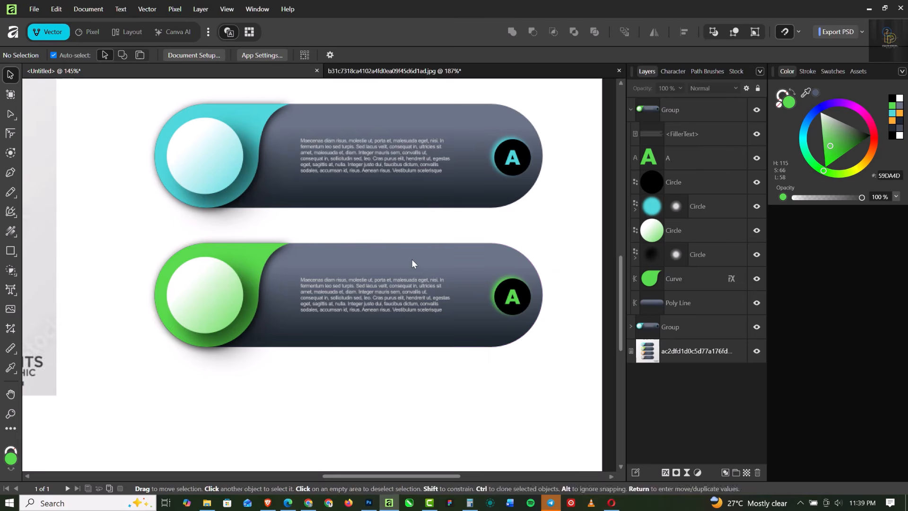
Select the slate pill of the green banner and collapse that banner's group in the layer list.
click(461, 271)
scroll(465, 273, down, 4)
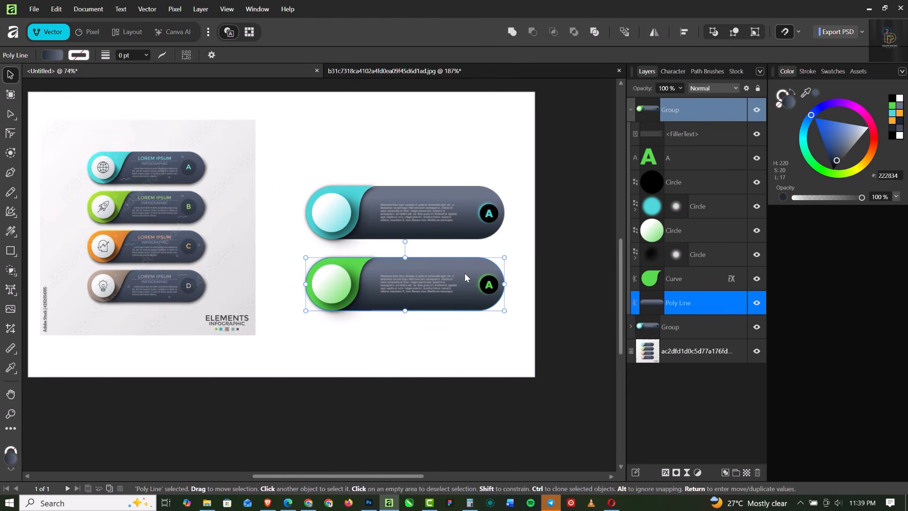
scroll(464, 274, up, 2)
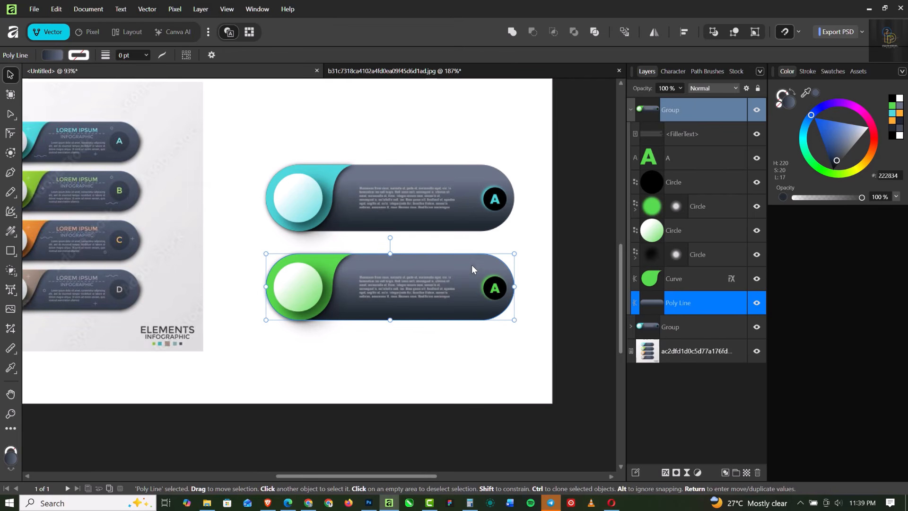
click(632, 110)
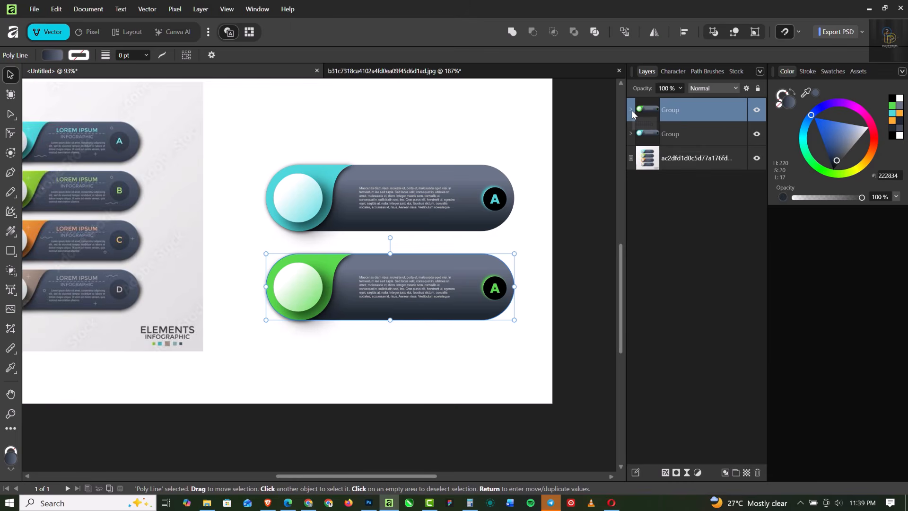